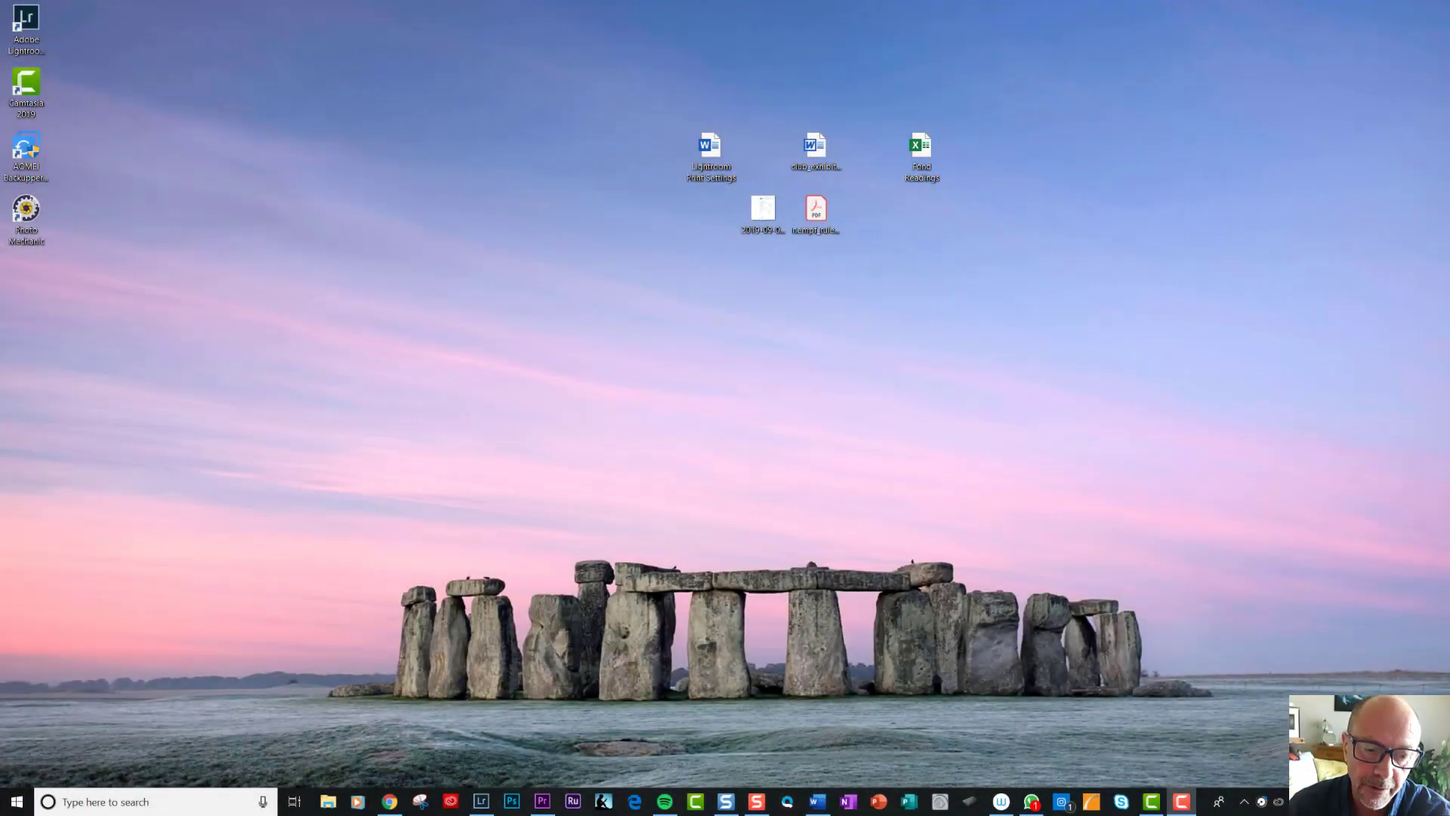
# - Open File Explorer and go to the Pictures folder to find My Lightroom Photos
pyautogui.click(329, 803)
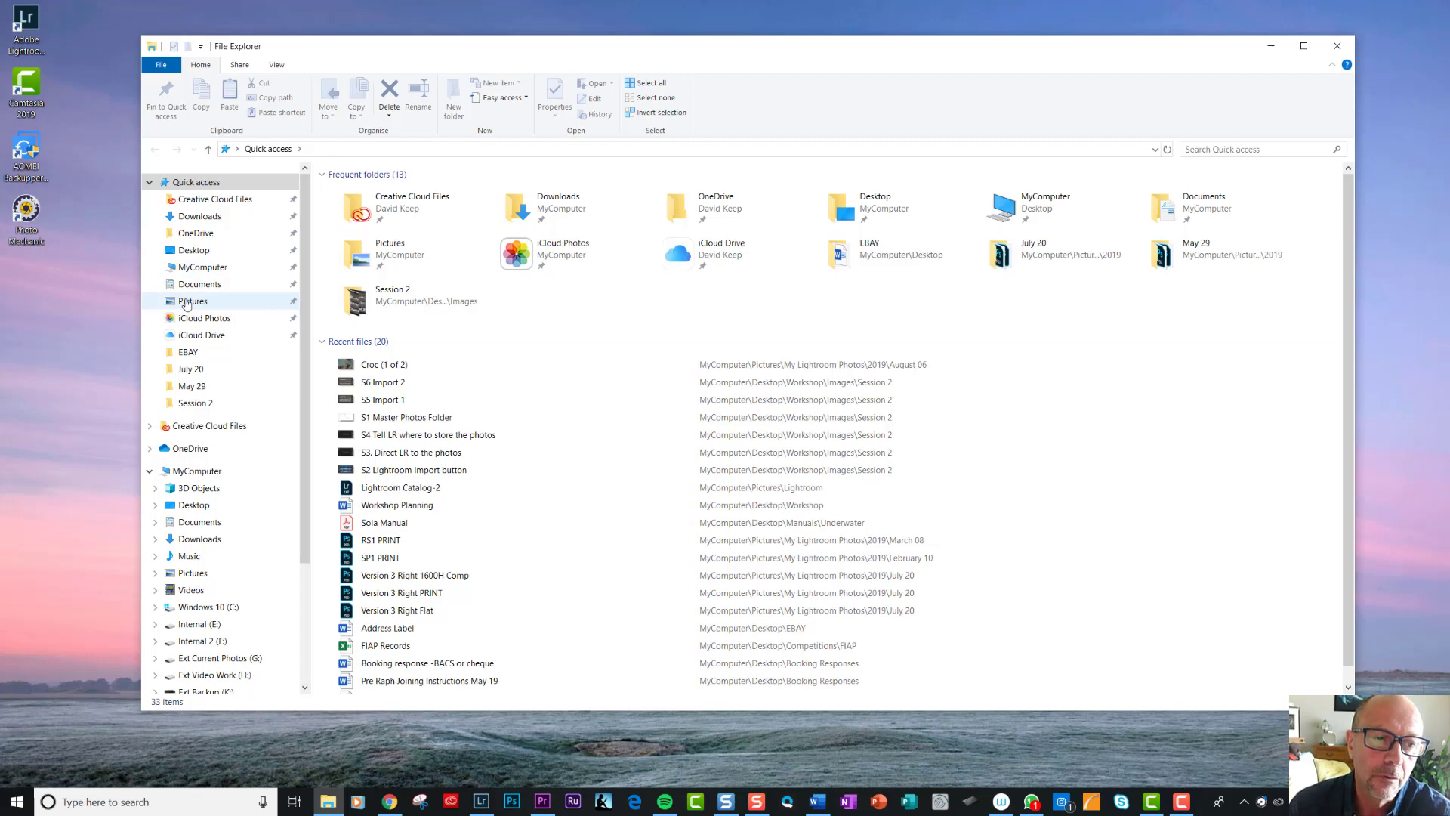
pyautogui.click(186, 302)
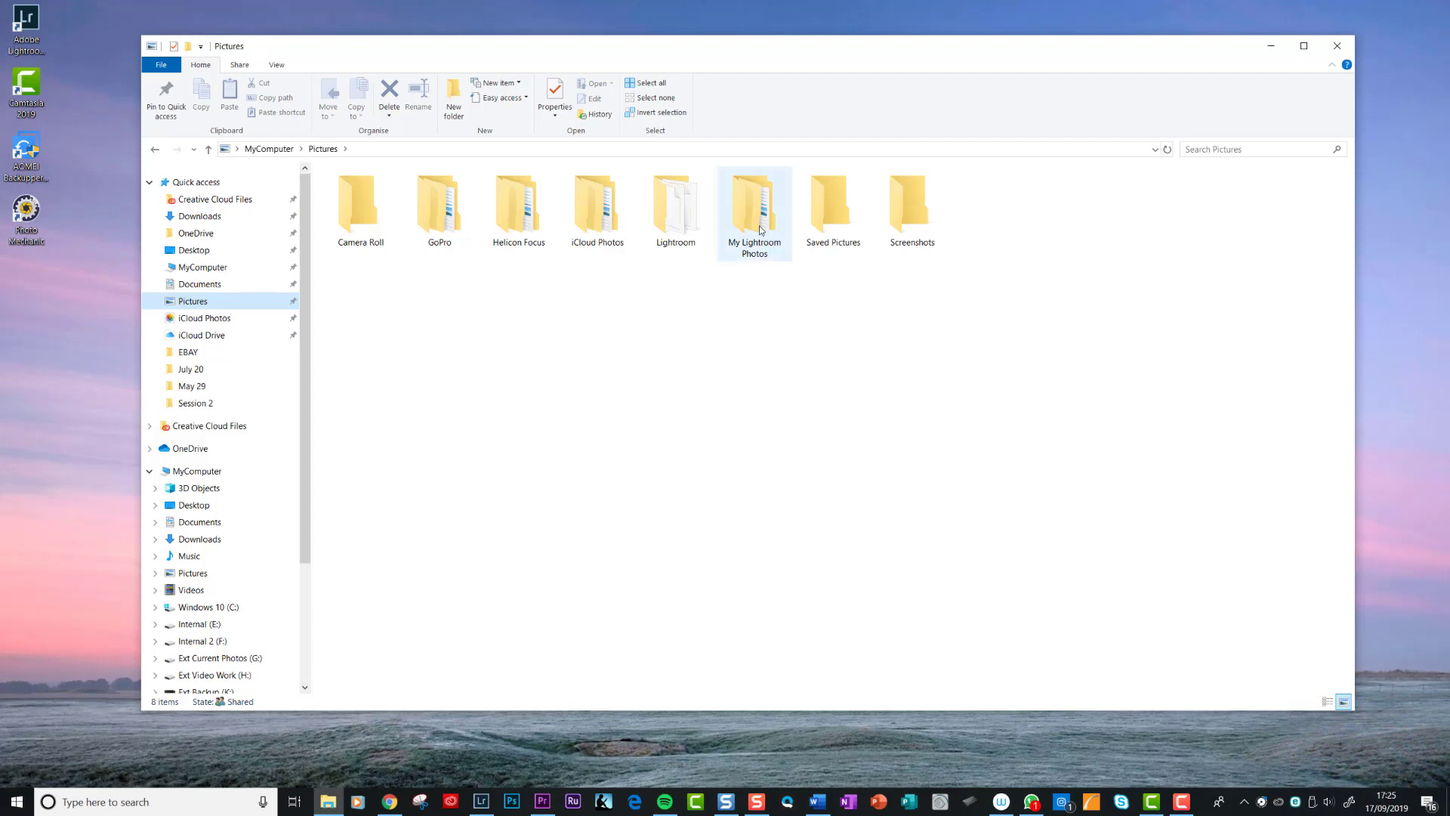
pyautogui.moveTo(754, 222)
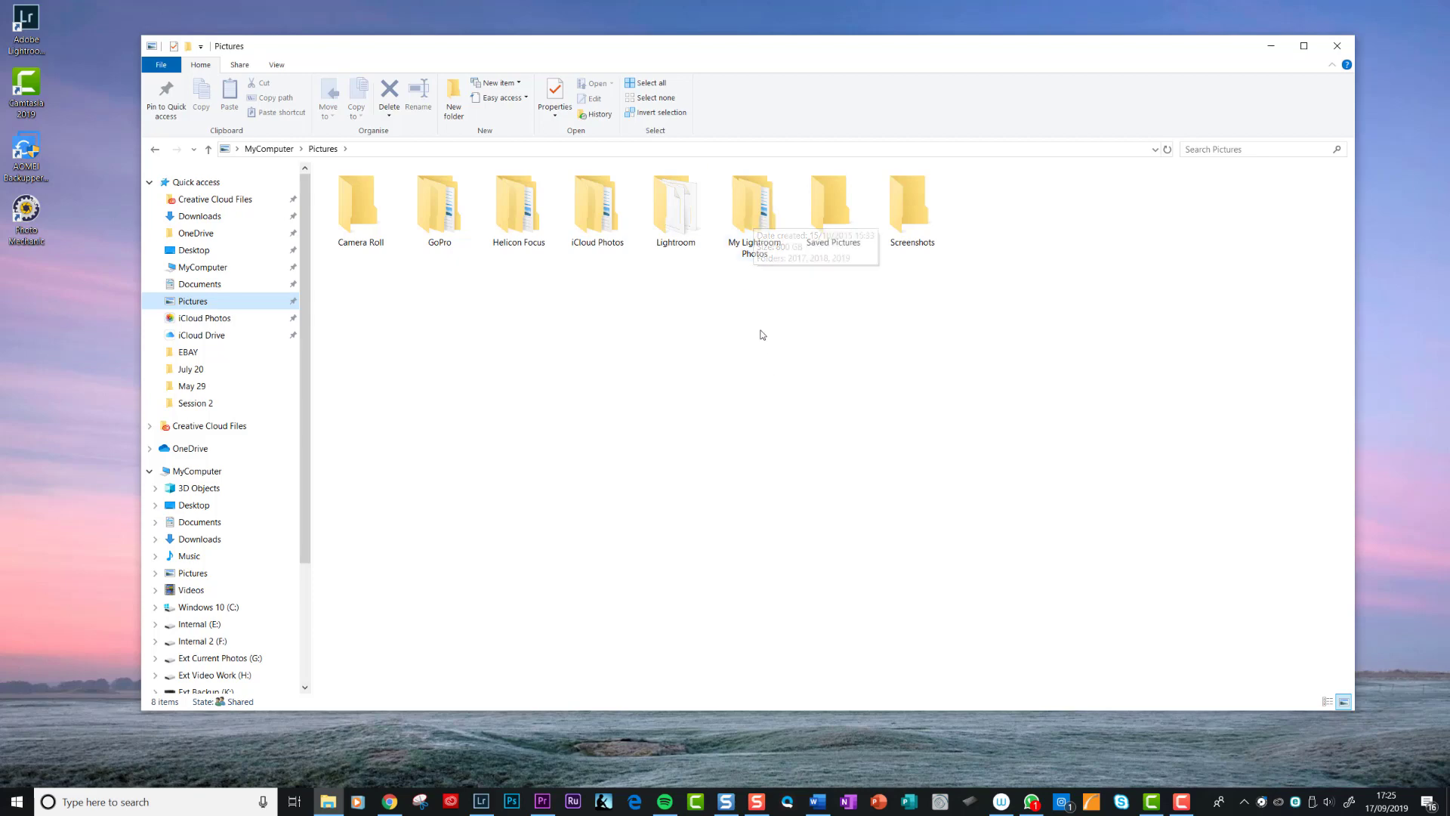
# - Open My Lightroom Photos, go back up to Pictures, then reopen it to show 2017–2019
pyautogui.doubleClick(750, 210)
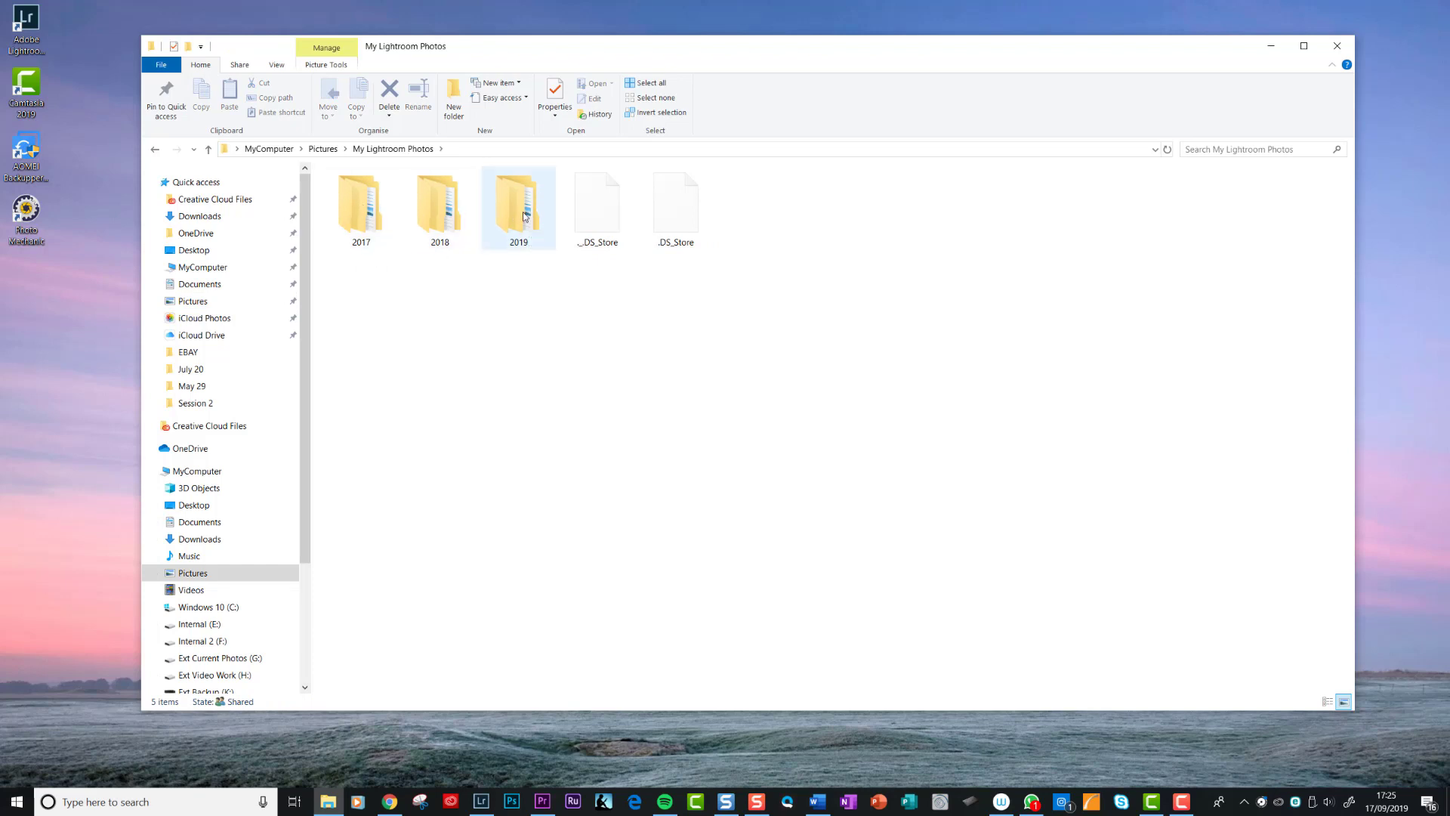
pyautogui.moveTo(523, 220)
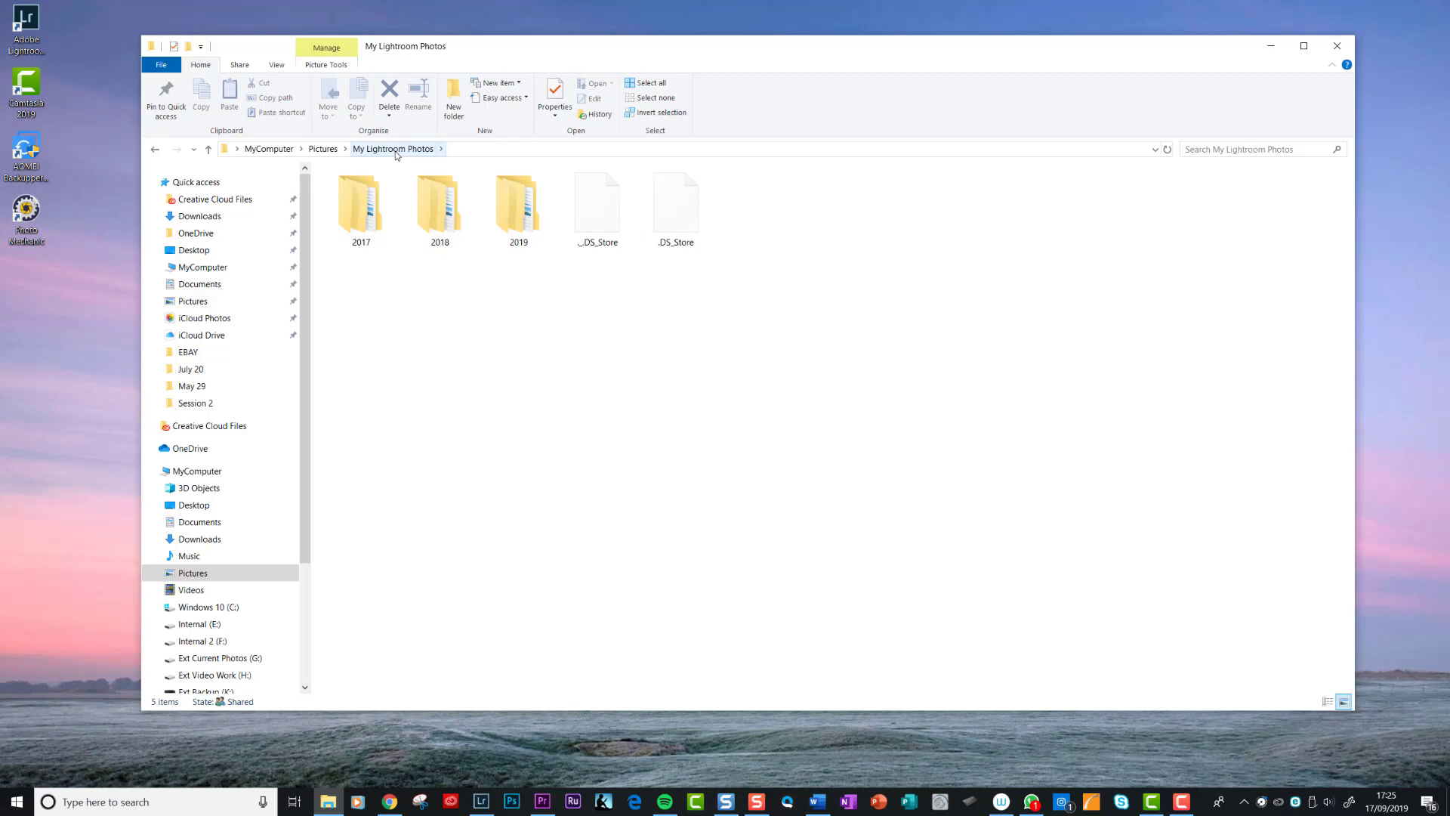
pyautogui.click(325, 149)
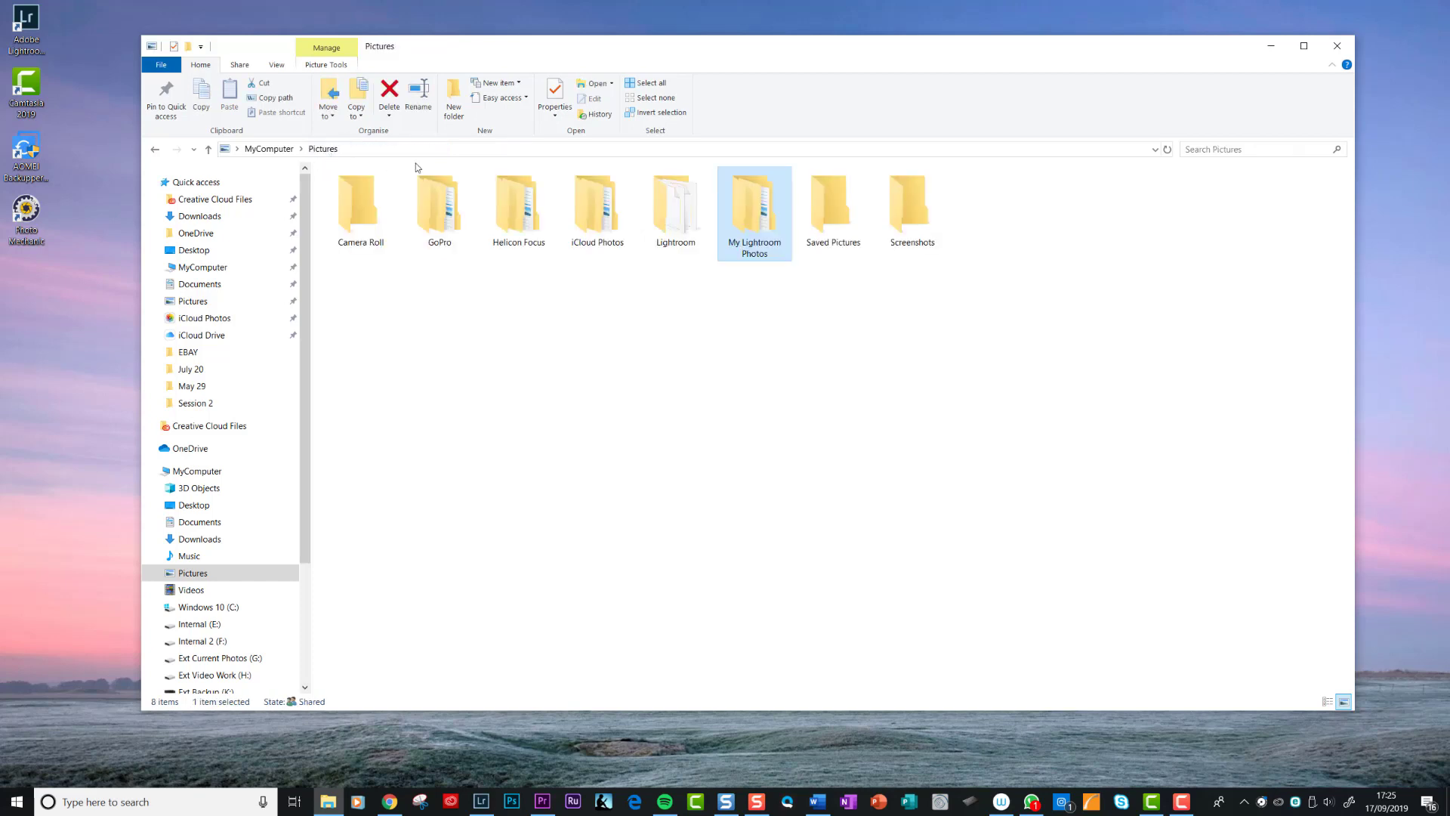
pyautogui.moveTo(755, 219)
pyautogui.doubleClick(753, 210)
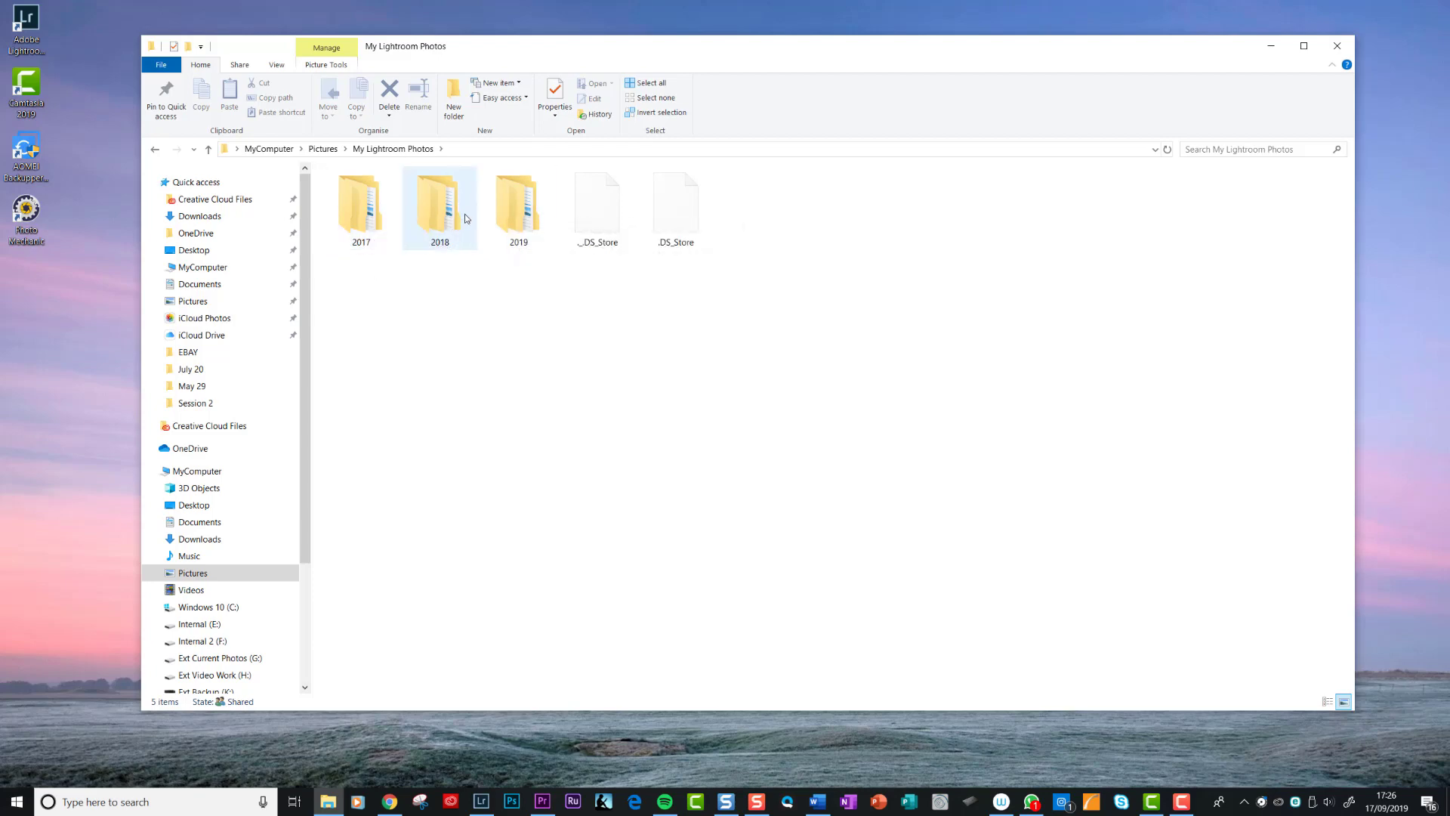
# - Drill into 2019 › February 28 to see the nine Birds Underwater JPEGs
pyautogui.doubleClick(508, 206)
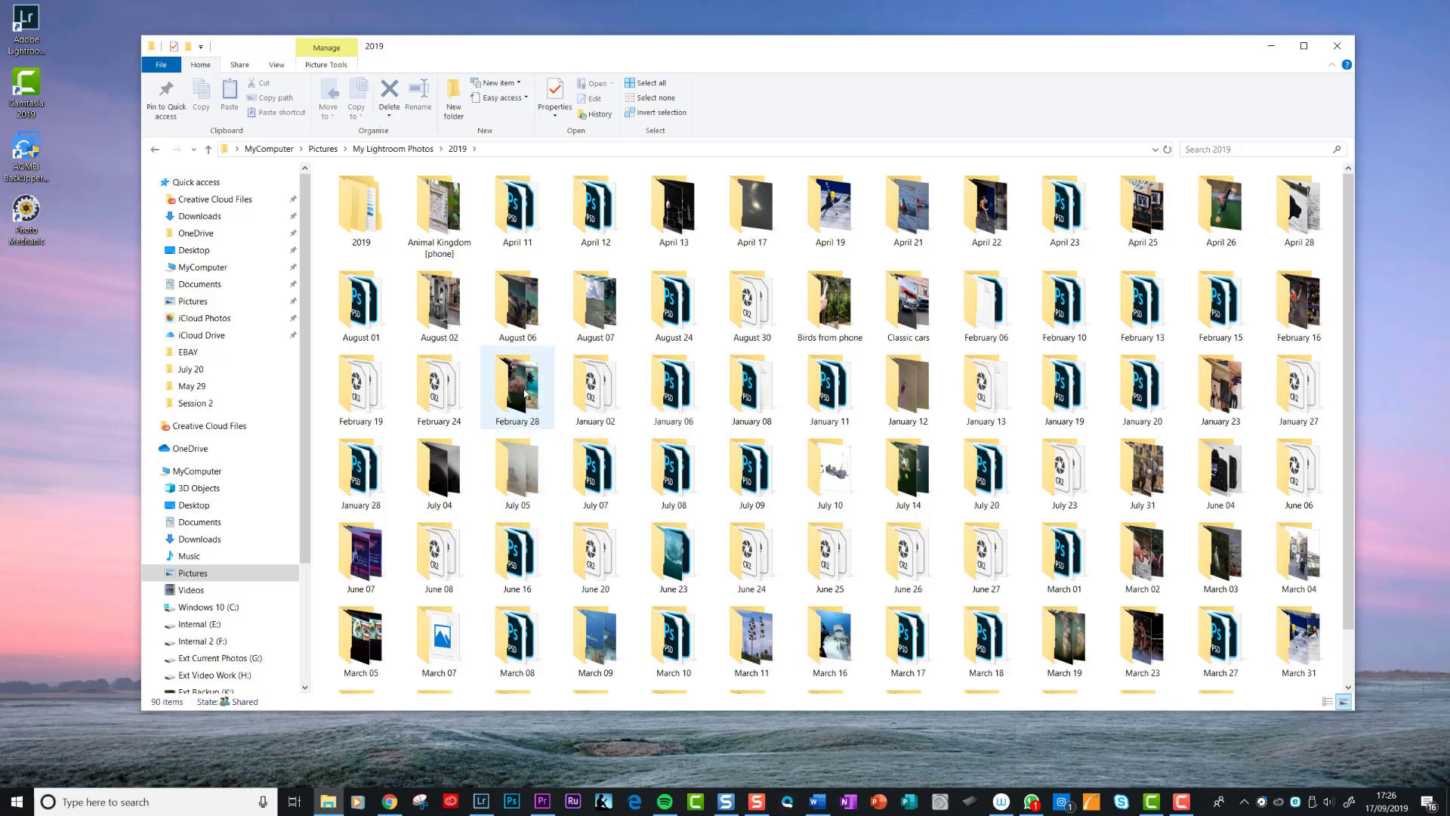
pyautogui.doubleClick(526, 393)
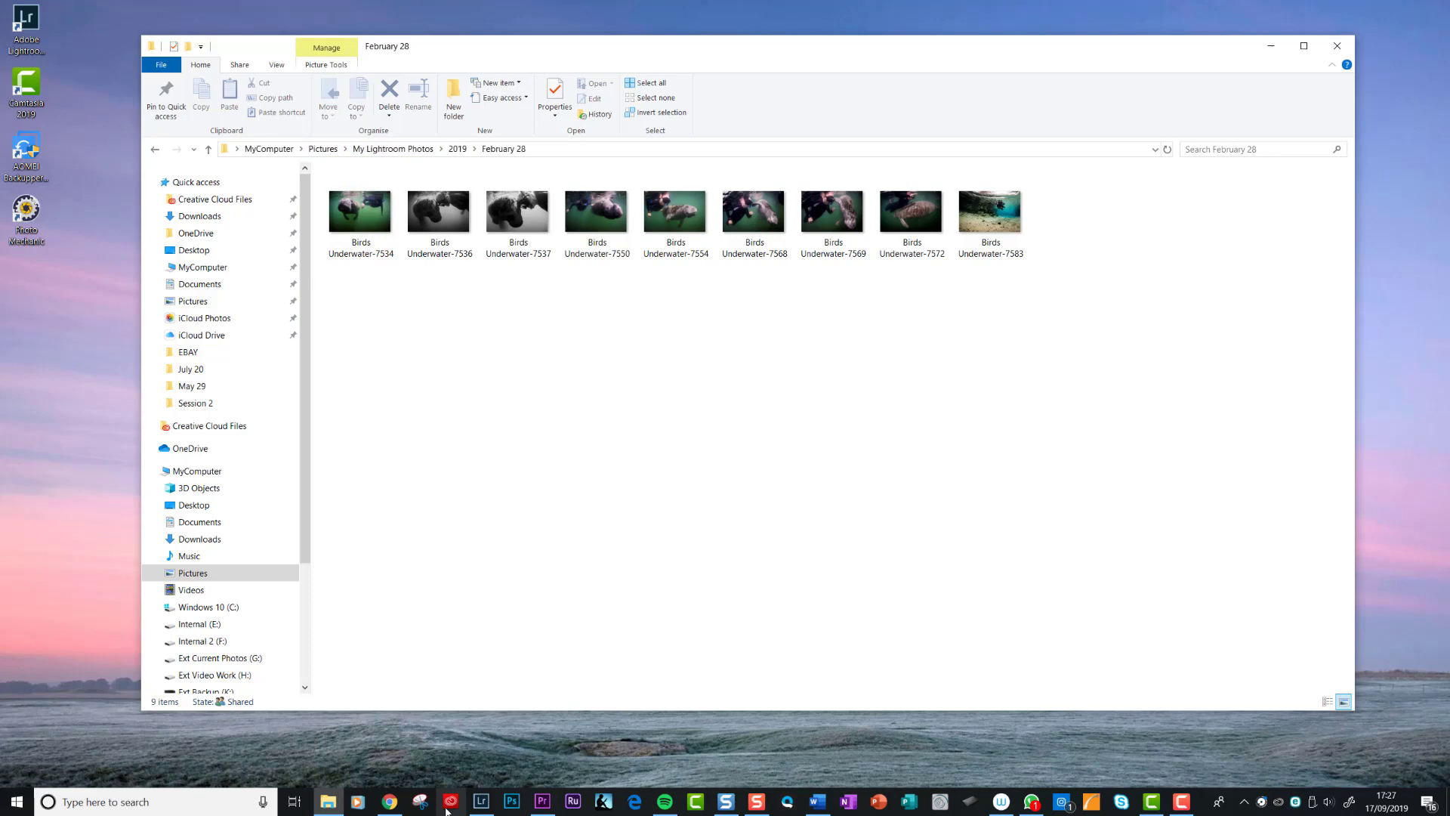
# - Switch to Lightroom Classic's Library module showing the UNDERWATER shark photos
pyautogui.click(476, 803)
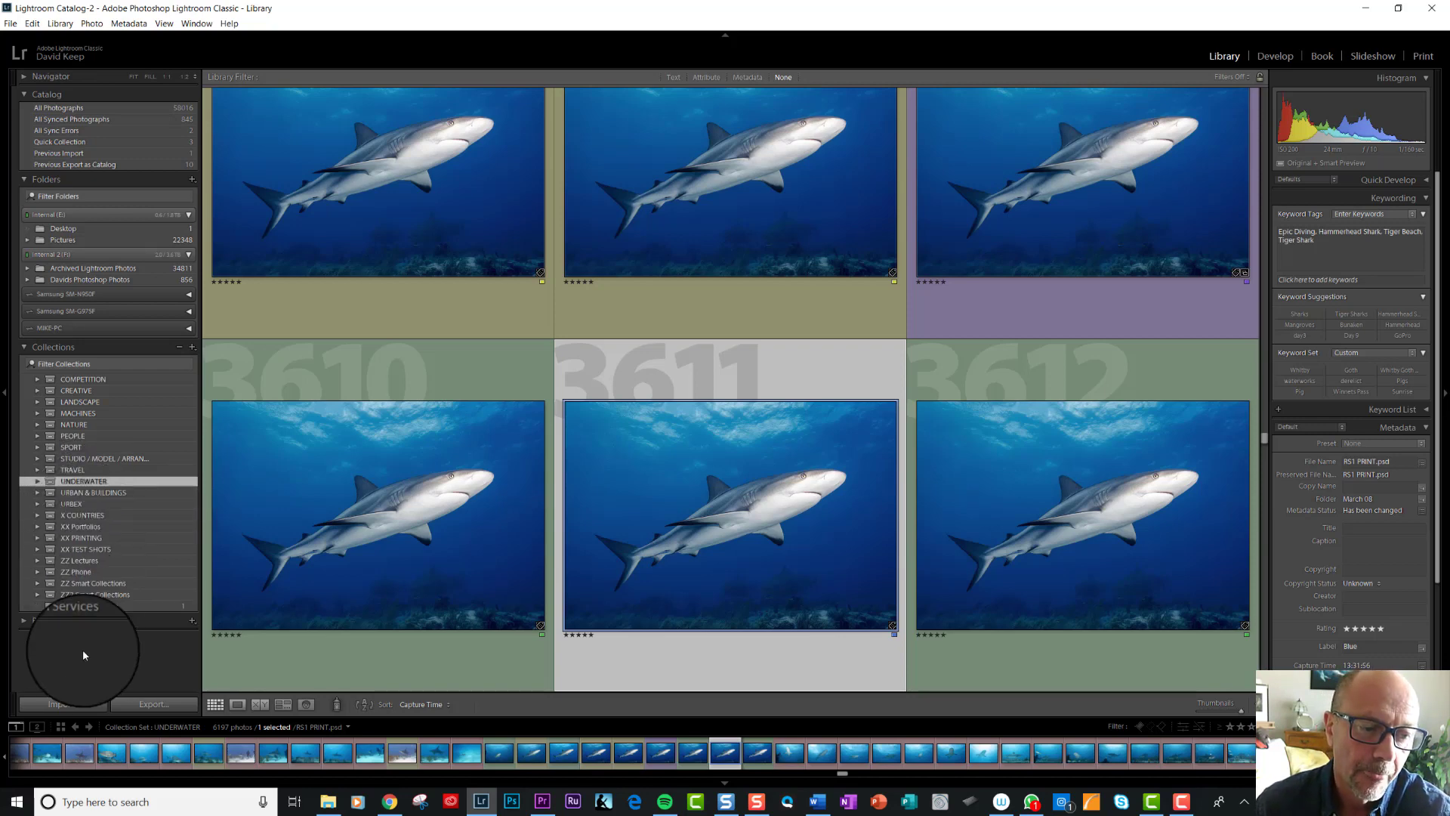
# - Start an import and expand Desktop in the Source panel to list its subfolders
pyautogui.click(65, 708)
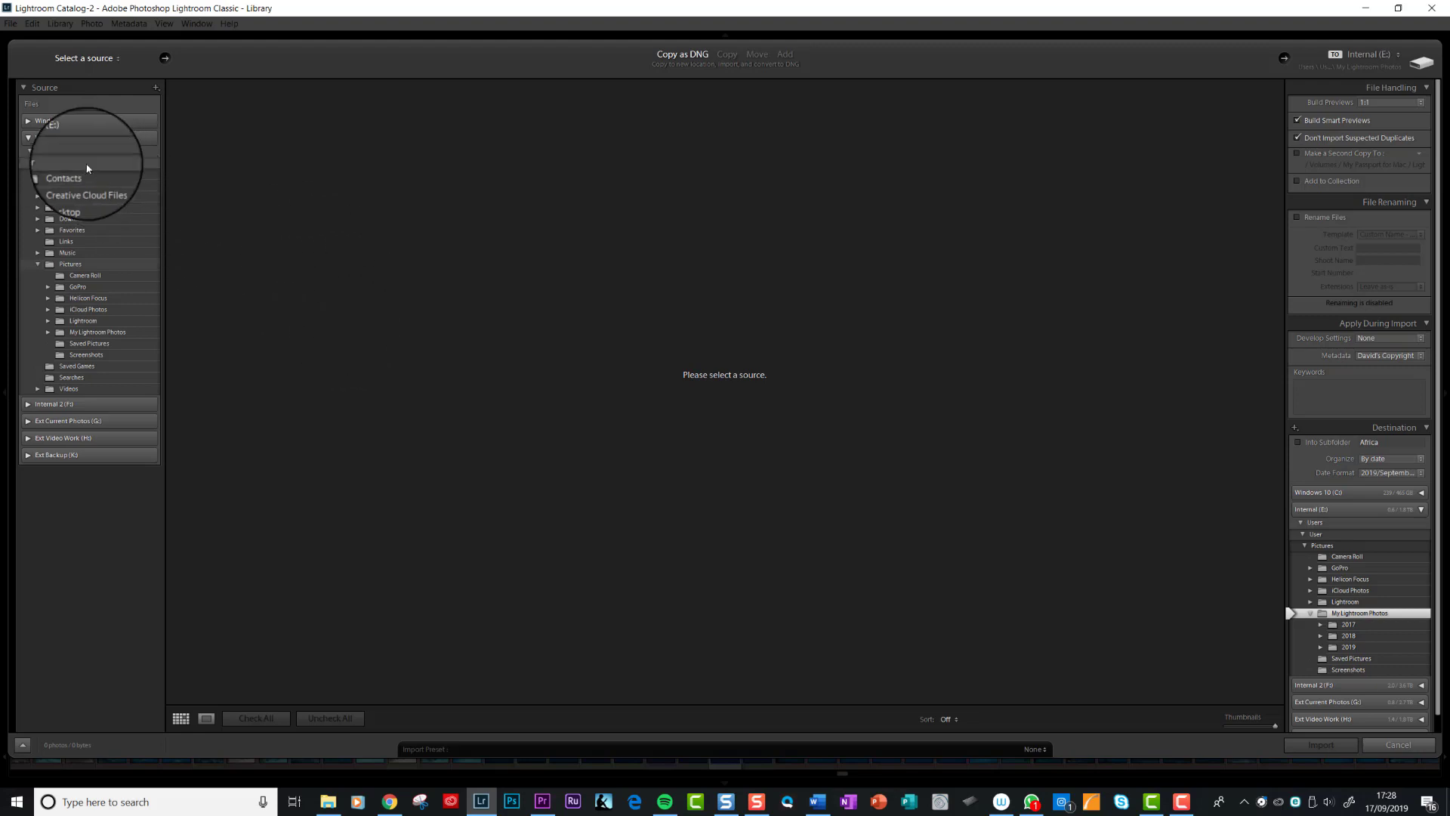
pyautogui.click(38, 198)
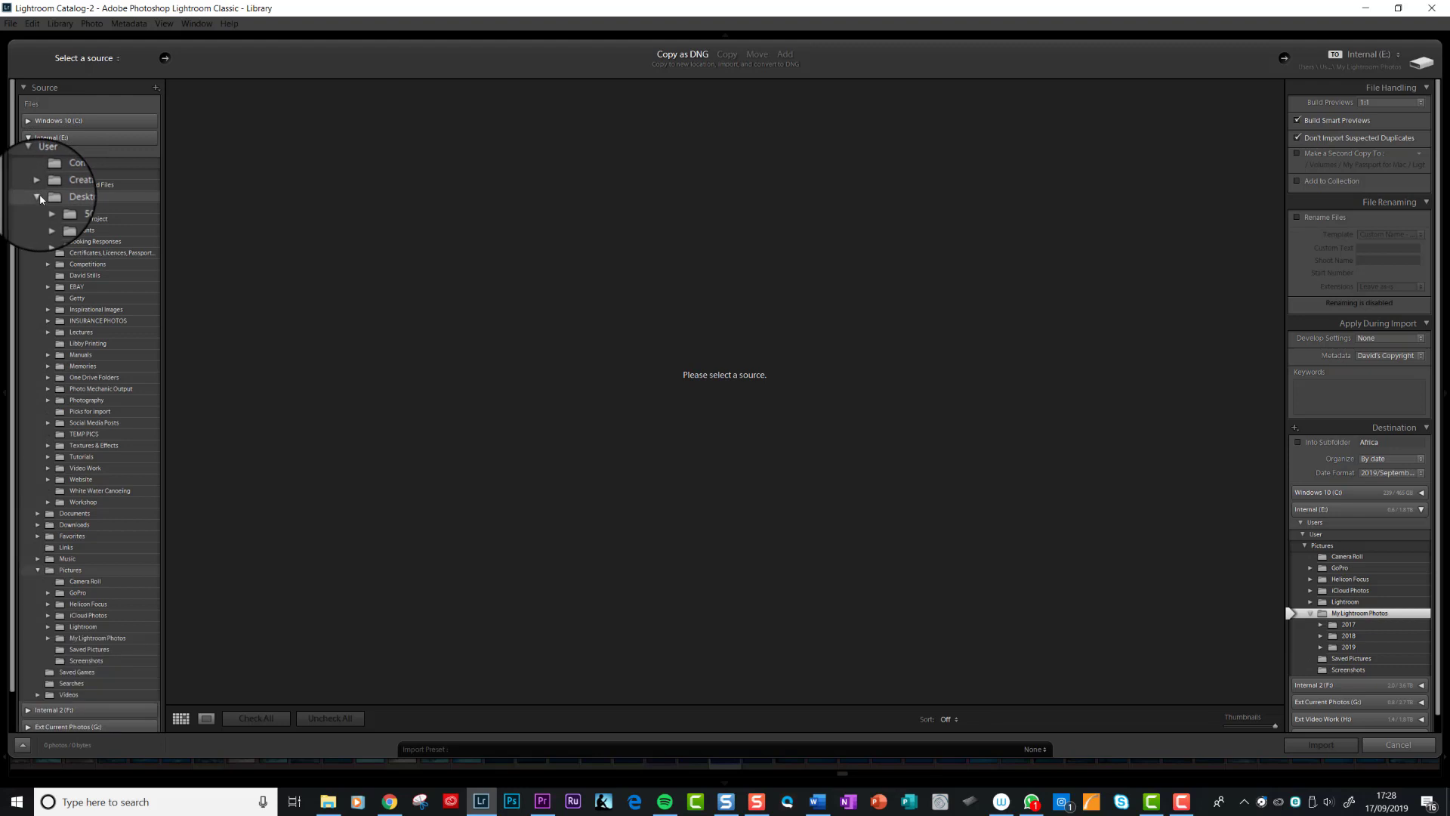
# - Select the White Water Canoeing folder as the import source, listing 900 photos
pyautogui.click(106, 492)
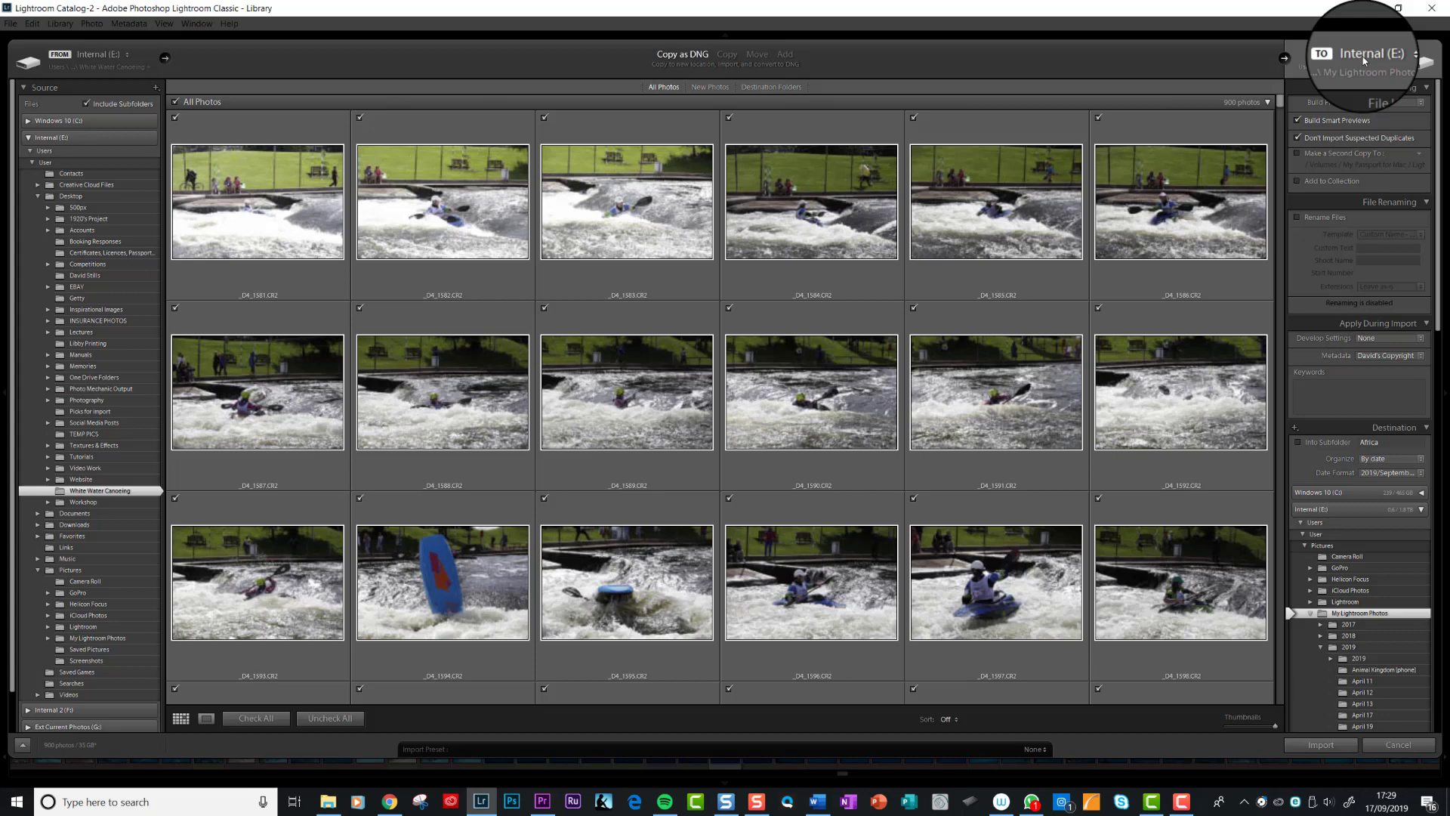
# - Set the import destination to Pictures › My Lightroom Photos
pyautogui.click(1364, 60)
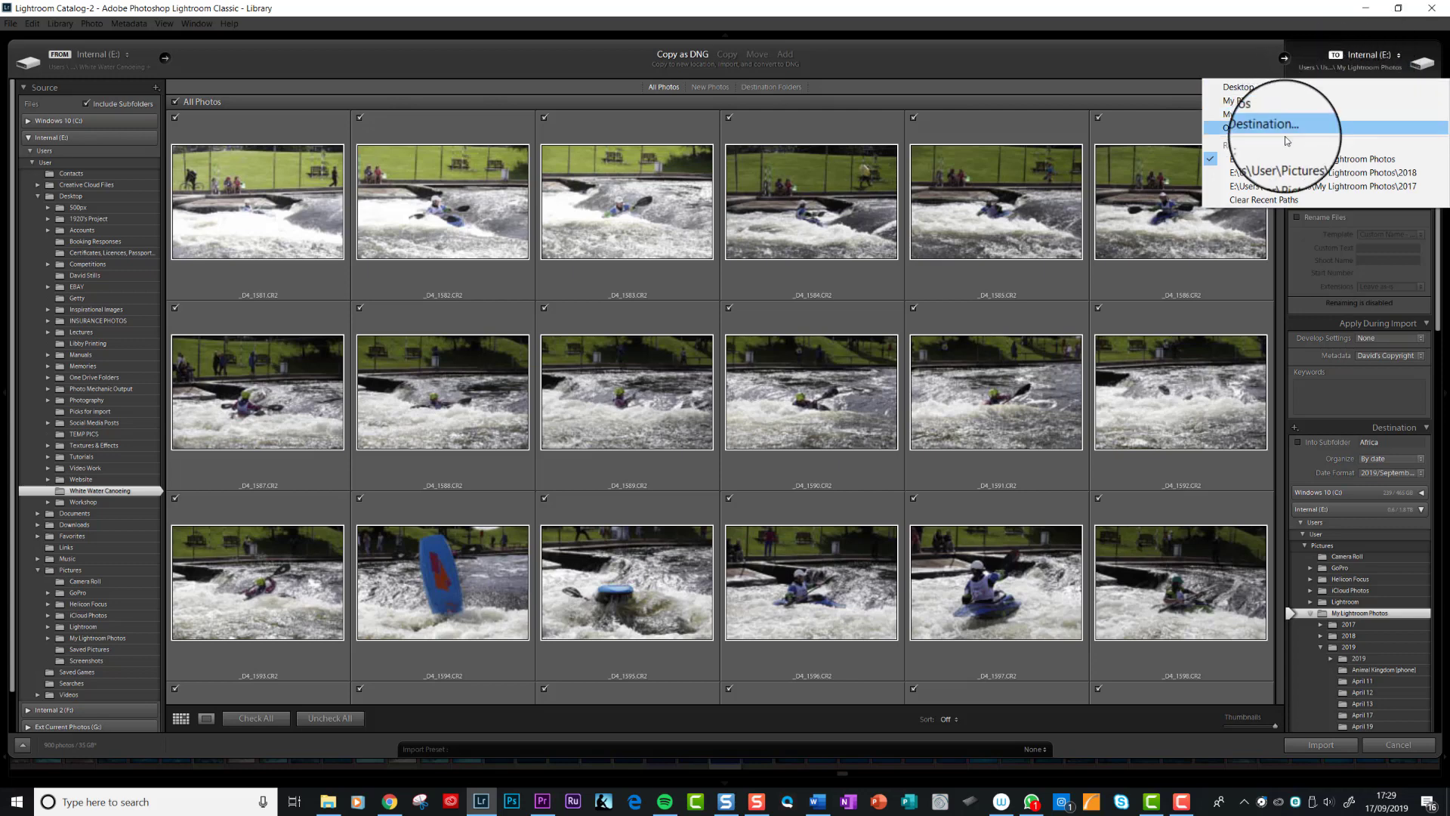
pyautogui.click(1356, 66)
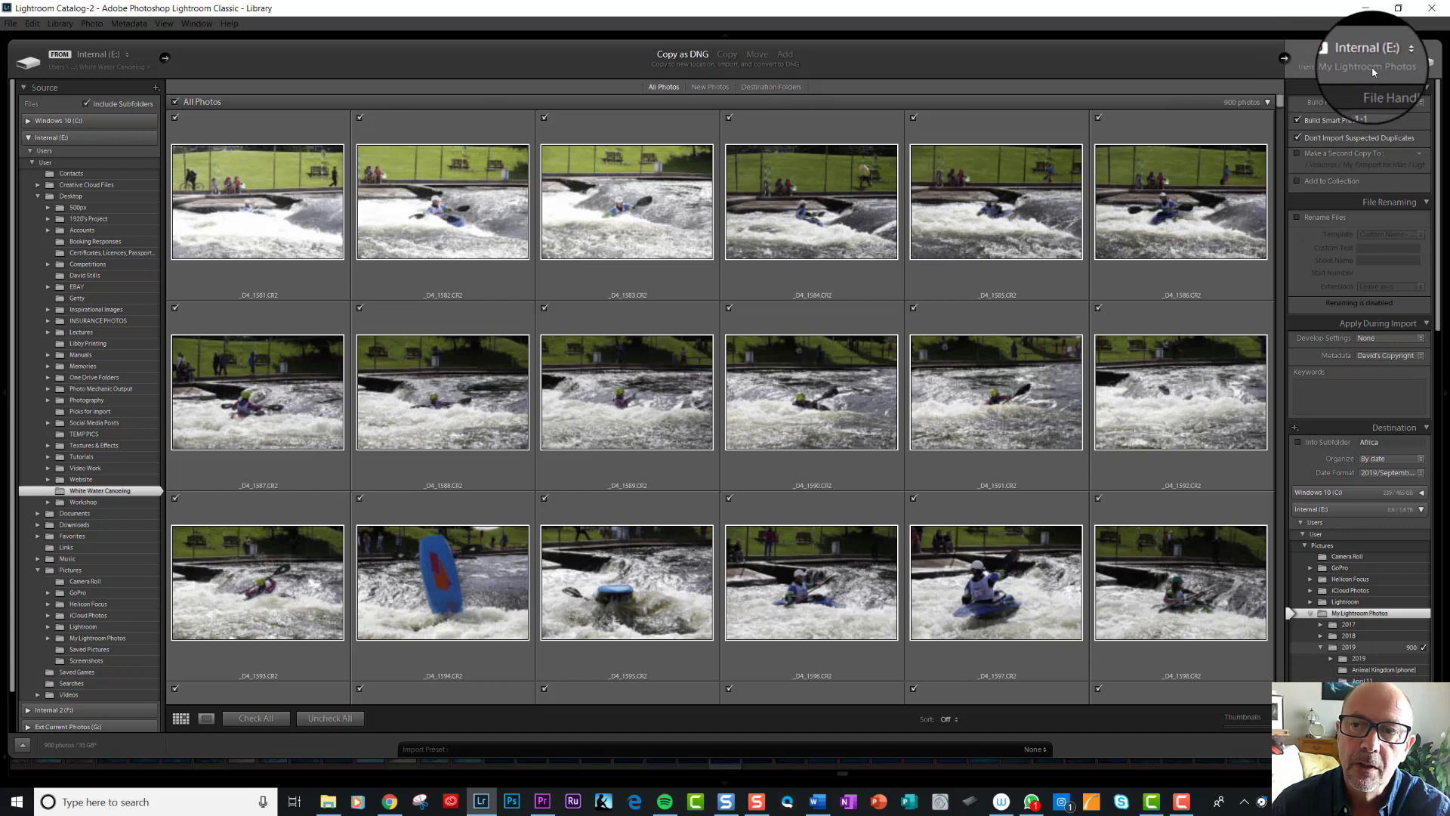
pyautogui.click(1398, 61)
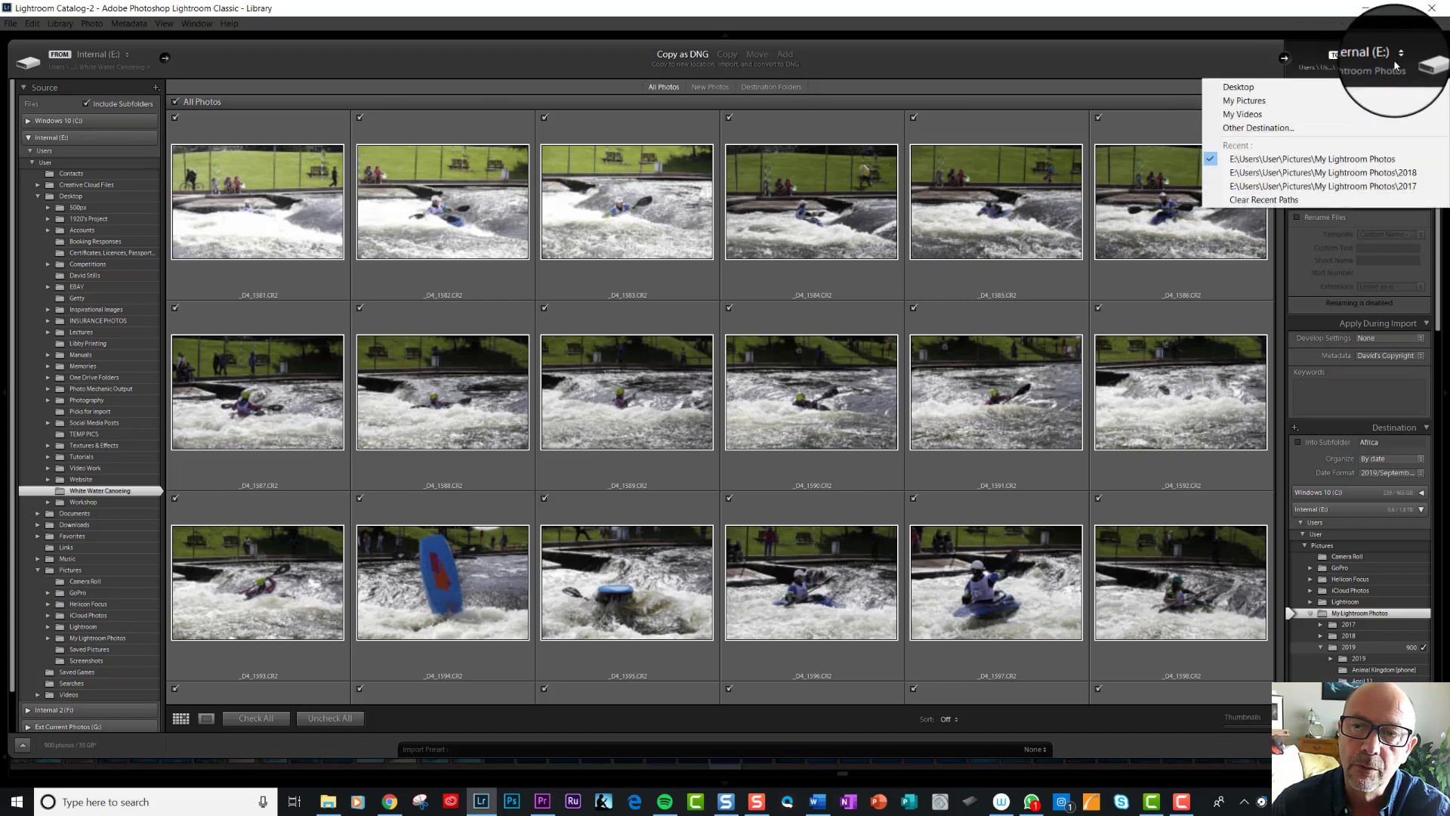
pyautogui.click(1289, 128)
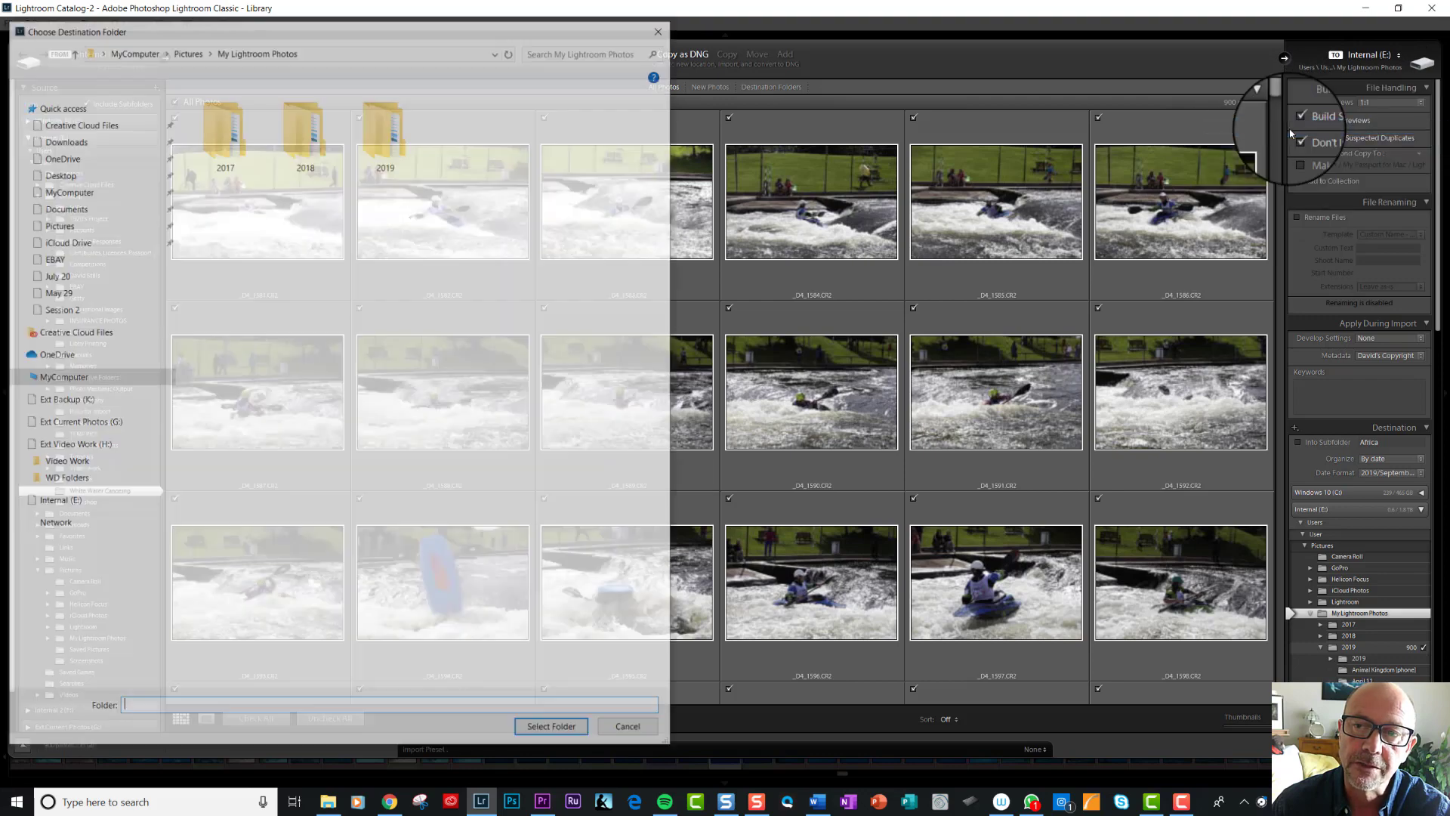
pyautogui.click(181, 50)
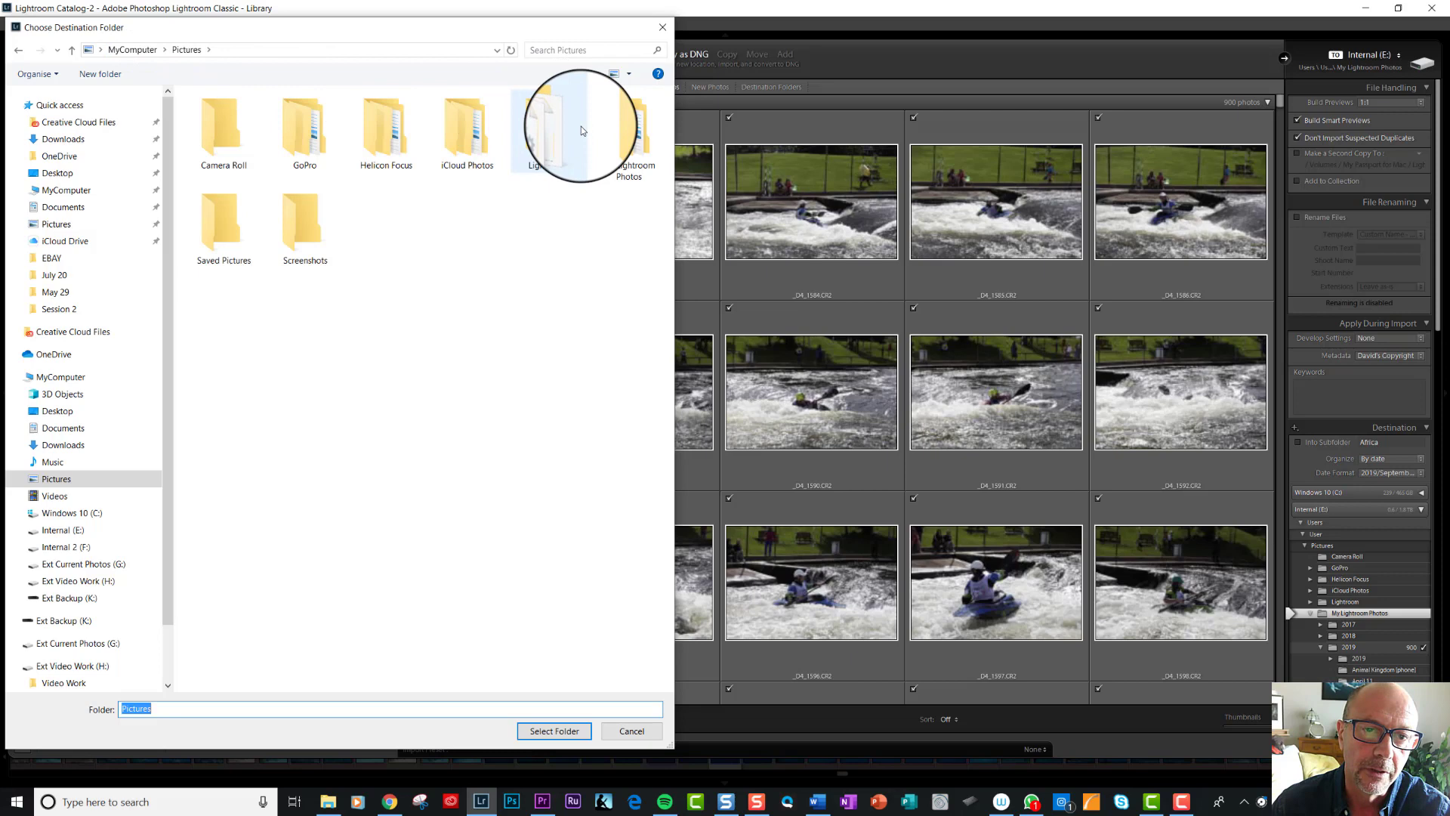
pyautogui.click(621, 136)
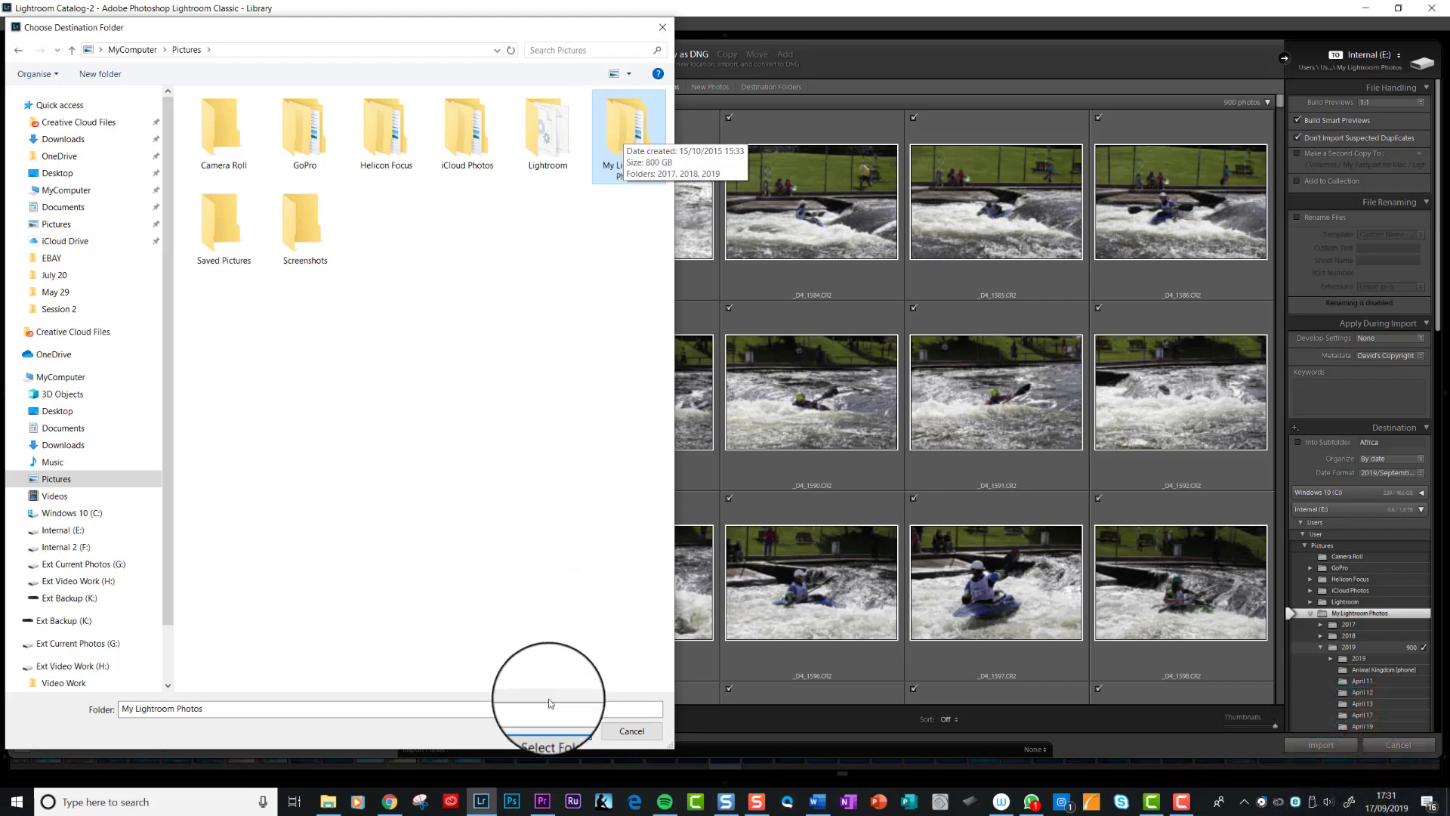
pyautogui.click(553, 733)
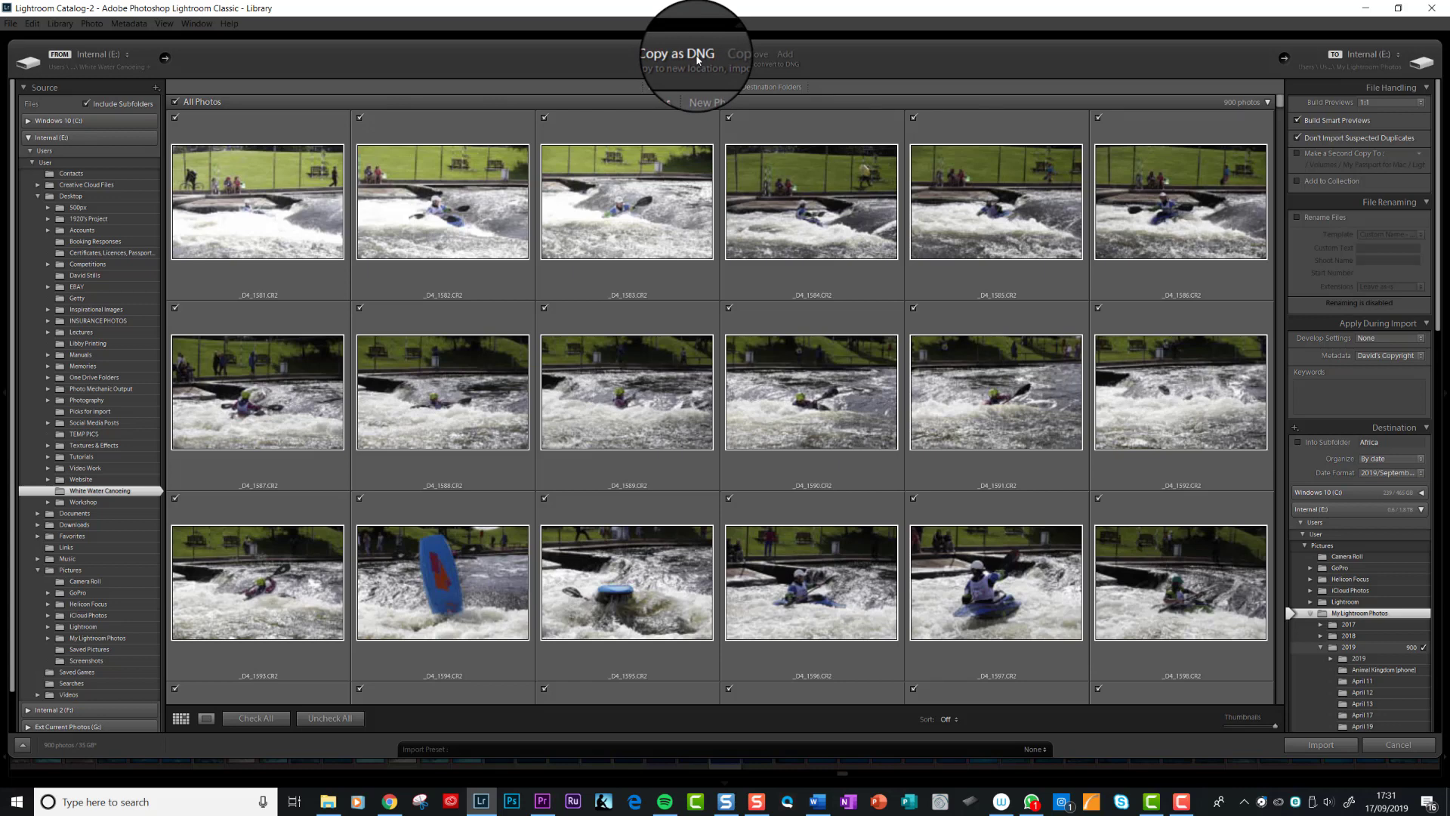
# - Switch the import mode from Copy as DNG to plain Copy
pyautogui.click(728, 55)
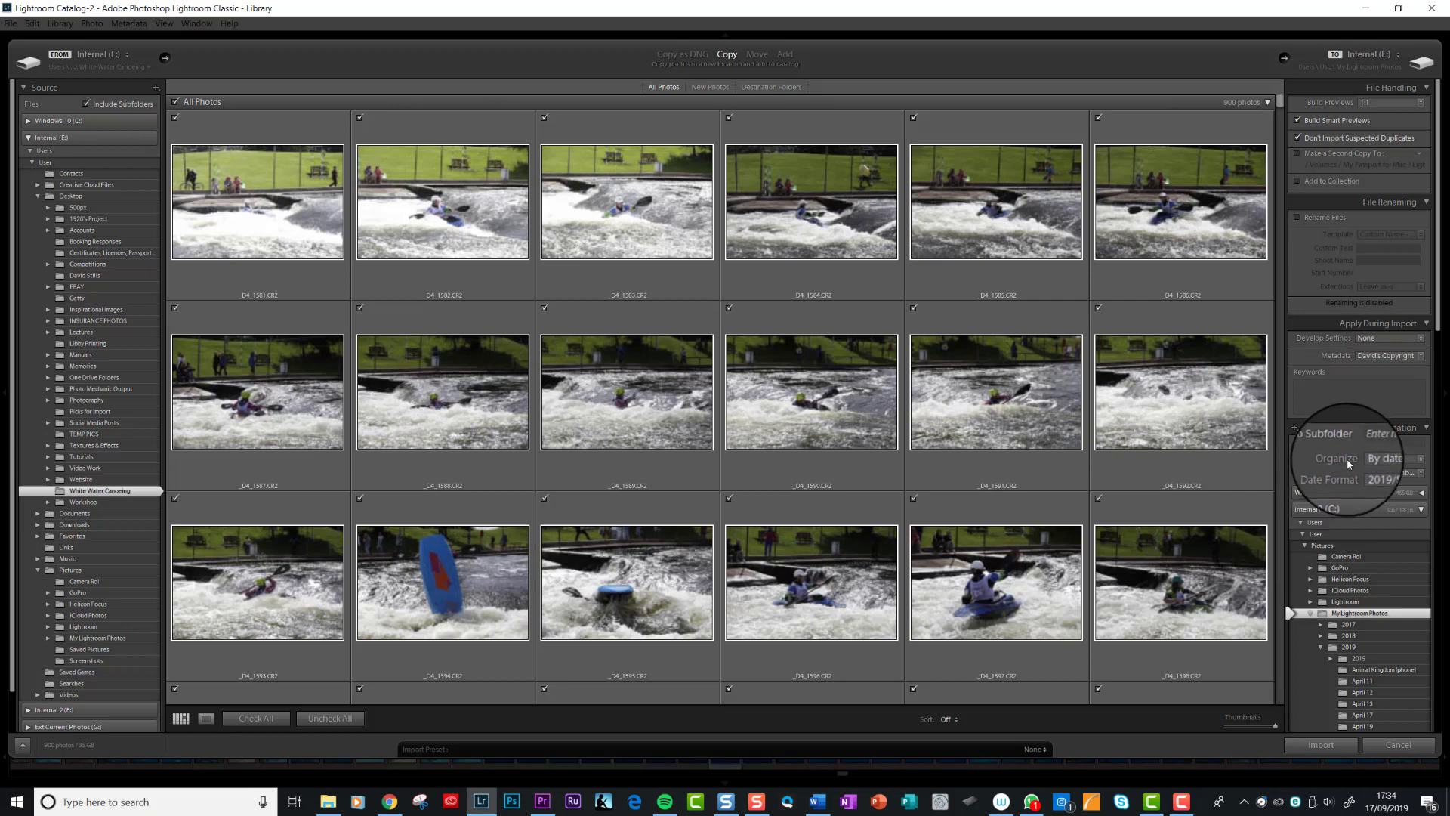
# - Organize imported photos by date using the 2019/September 17 folder format
pyautogui.click(1421, 459)
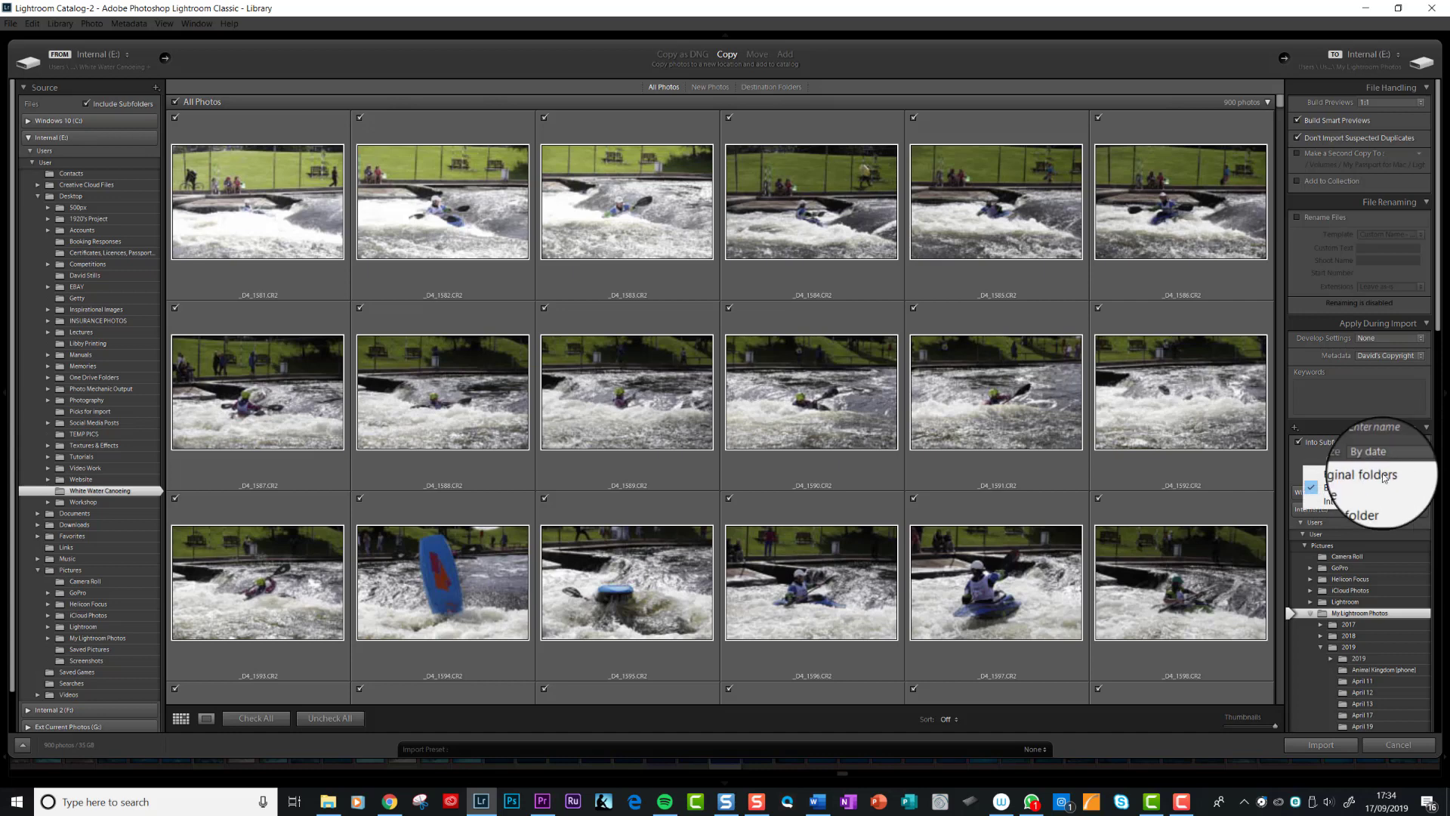
pyautogui.click(1397, 487)
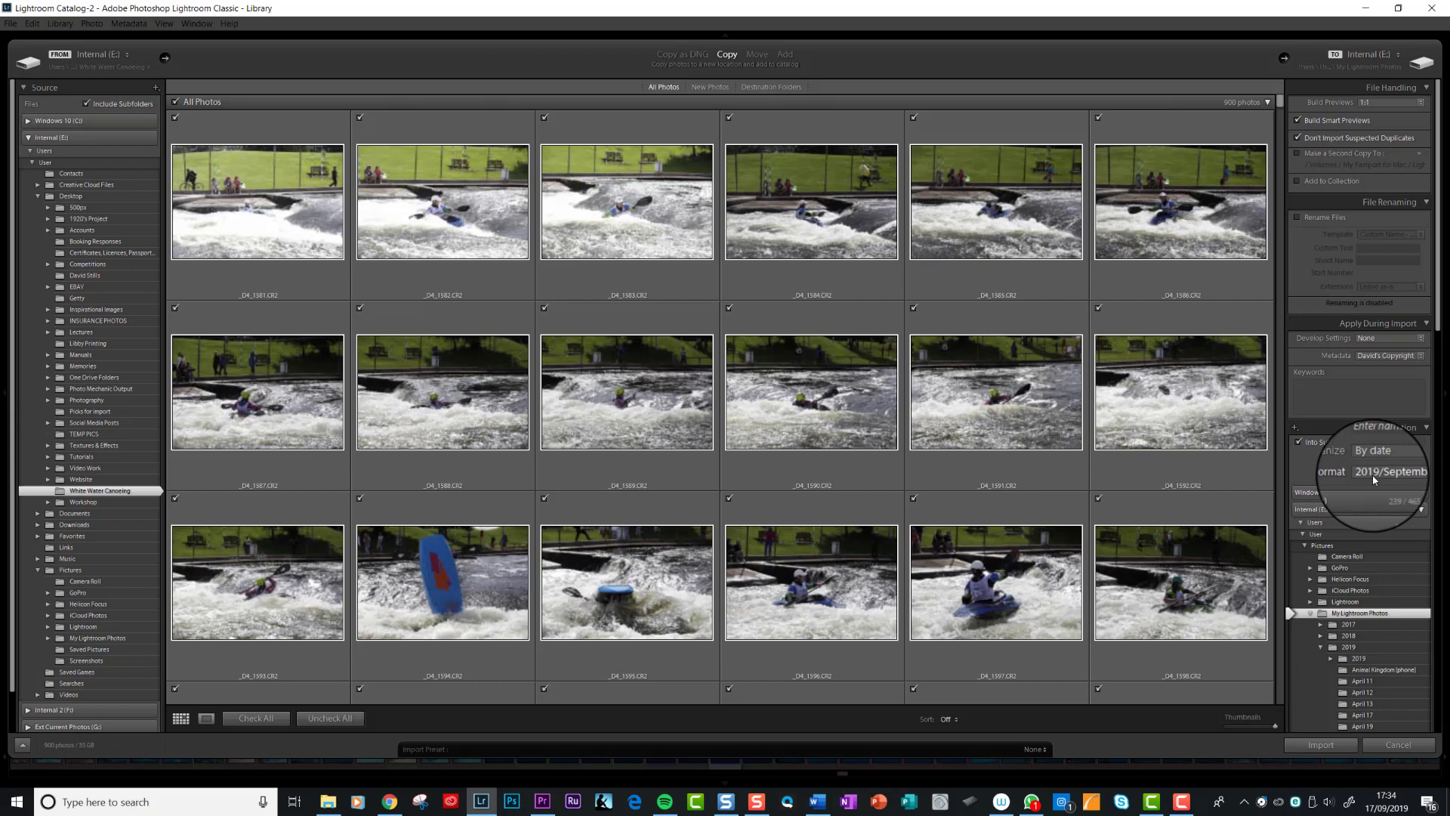
pyautogui.click(1421, 473)
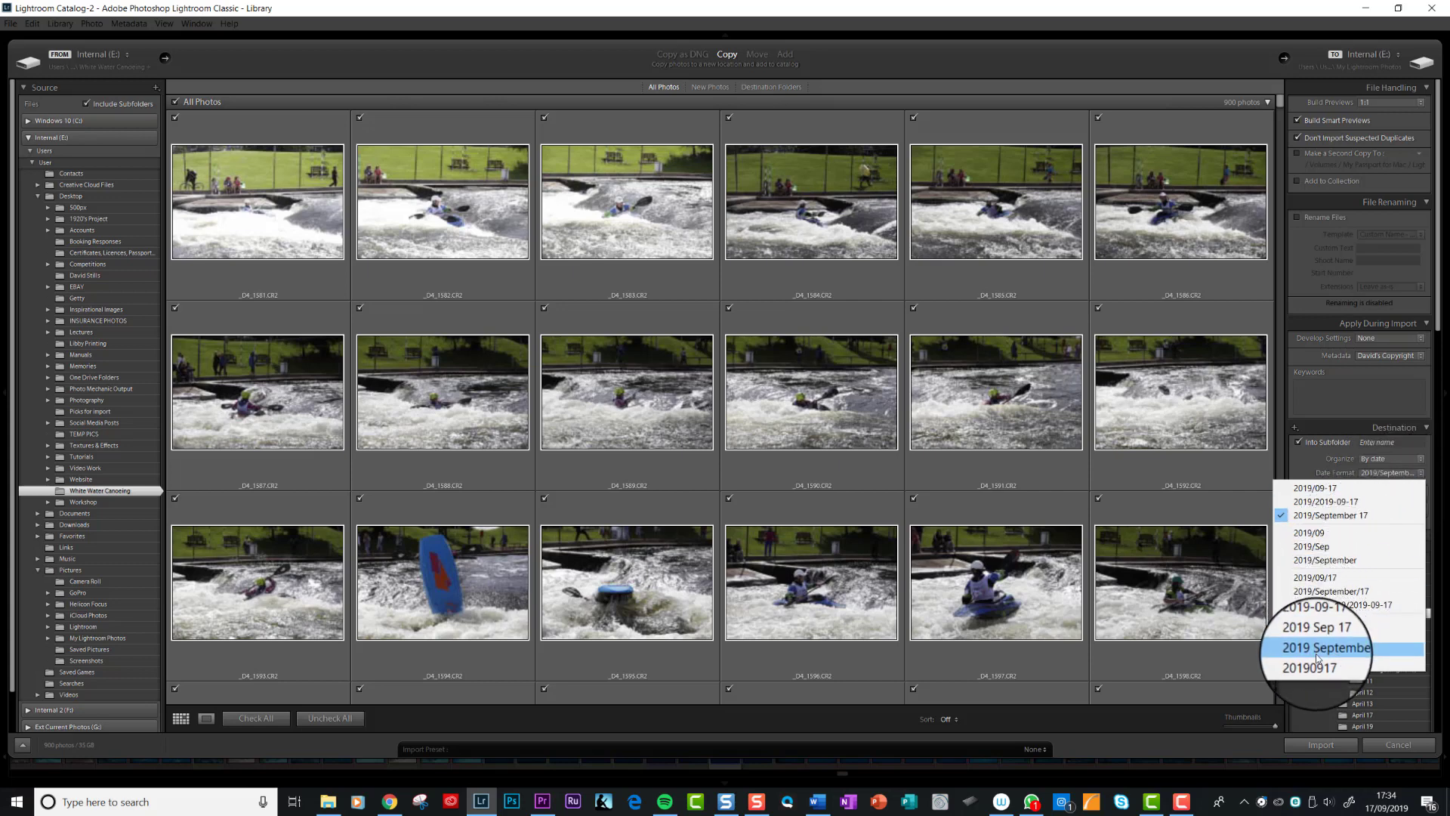
pyautogui.click(1315, 520)
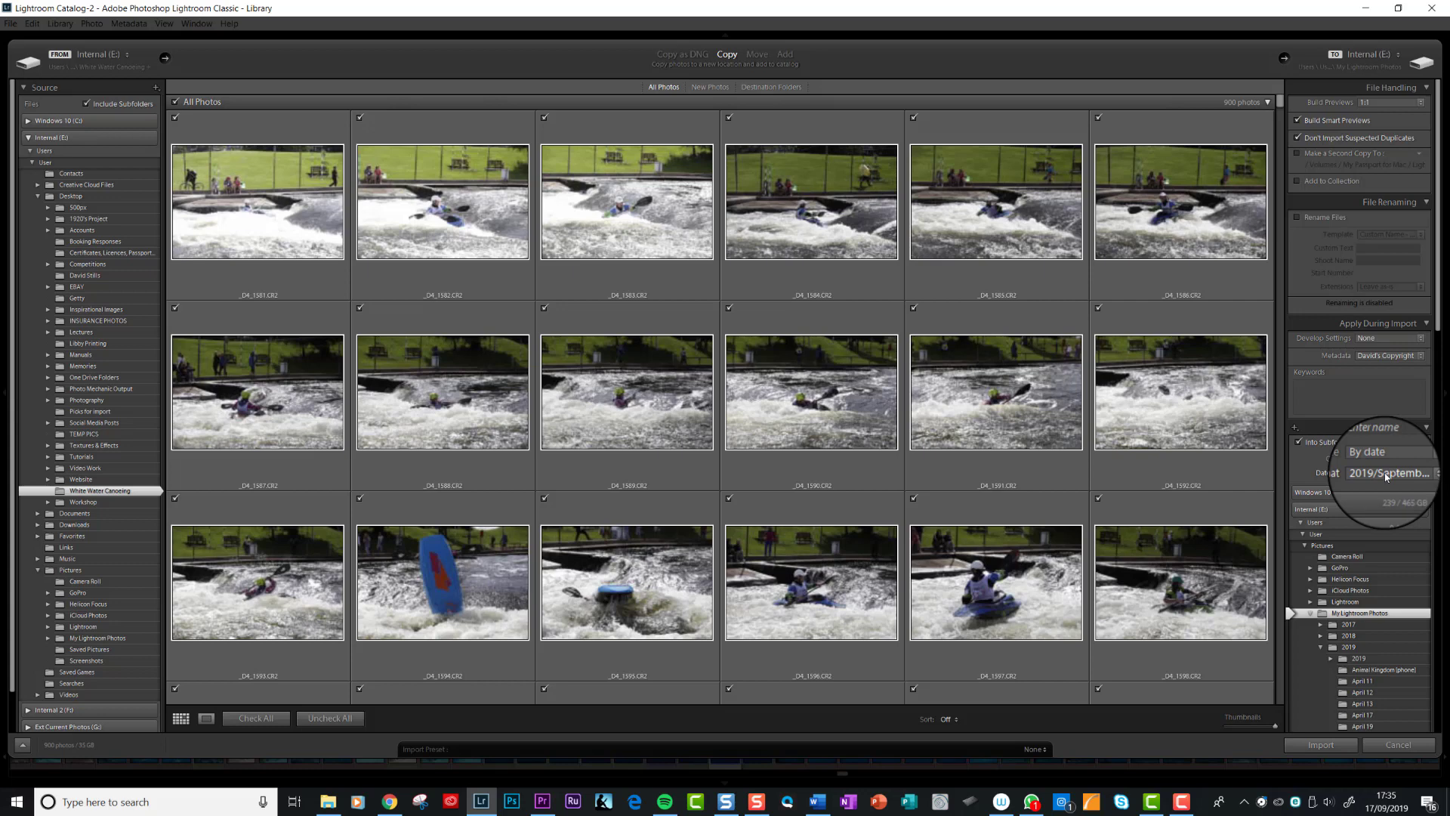
# - Add the keyword 'White water canoeing' to all photos in the import
pyautogui.click(1312, 386)
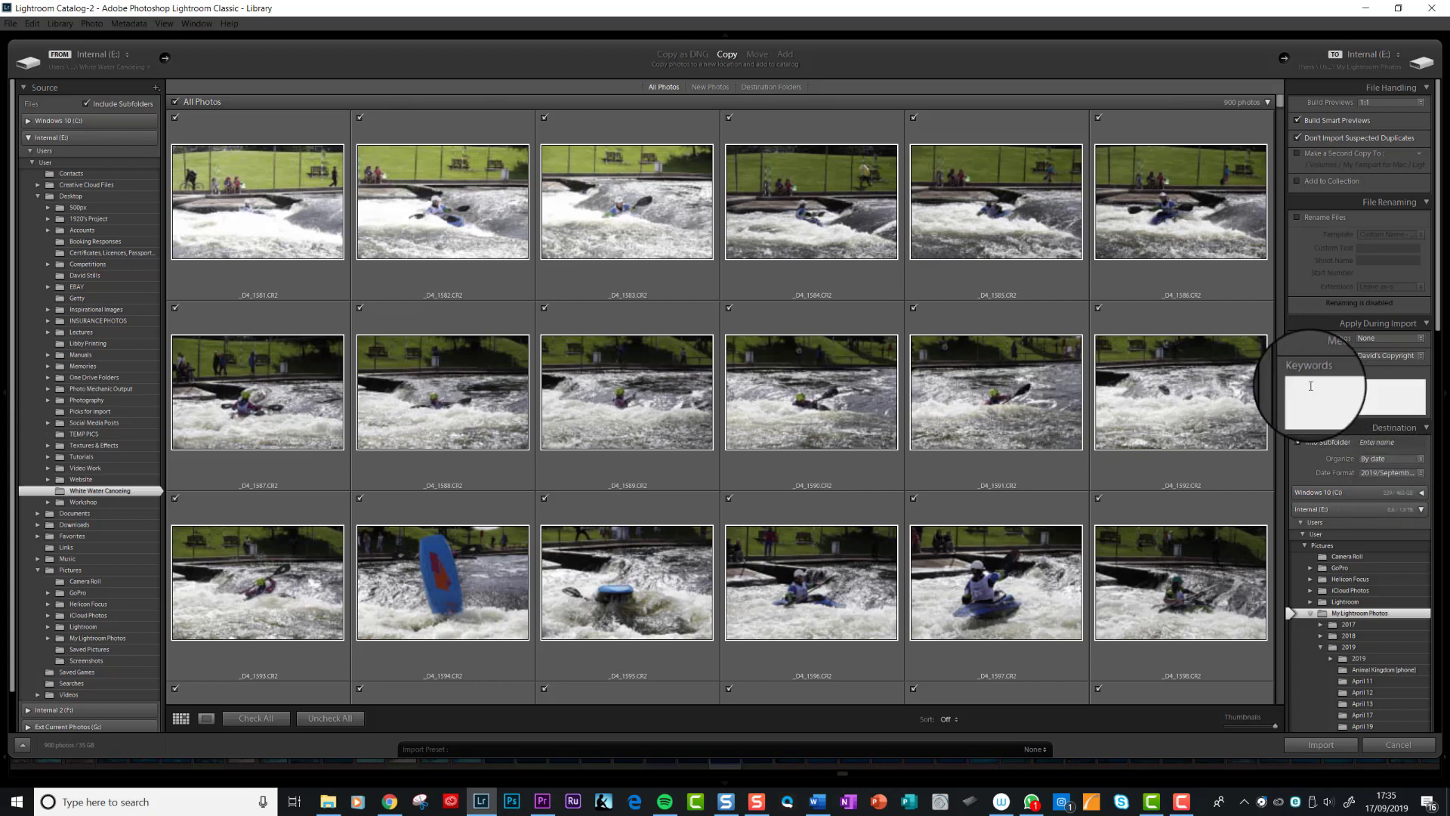
pyautogui.write('White ')
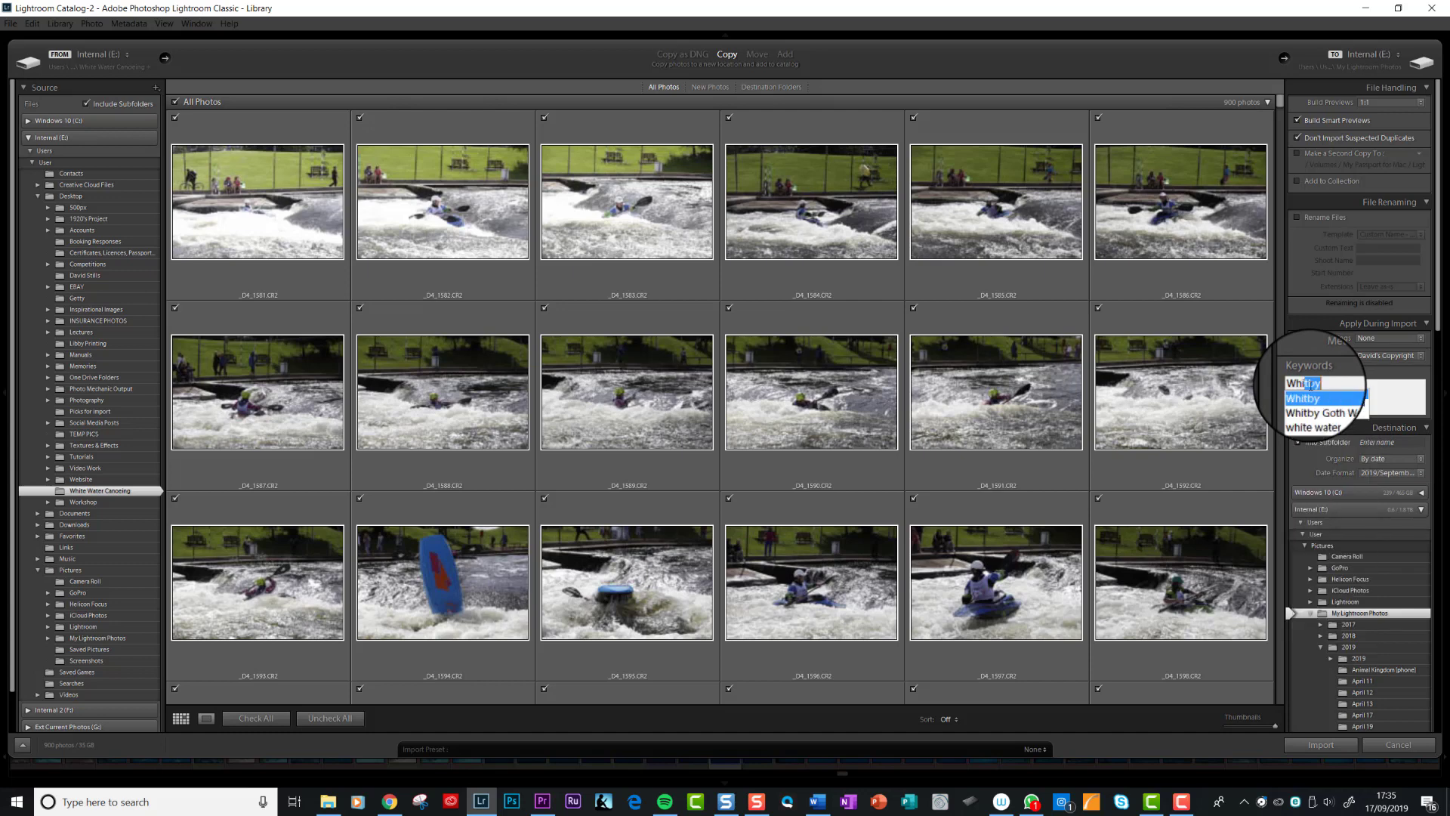
pyautogui.write('water ')
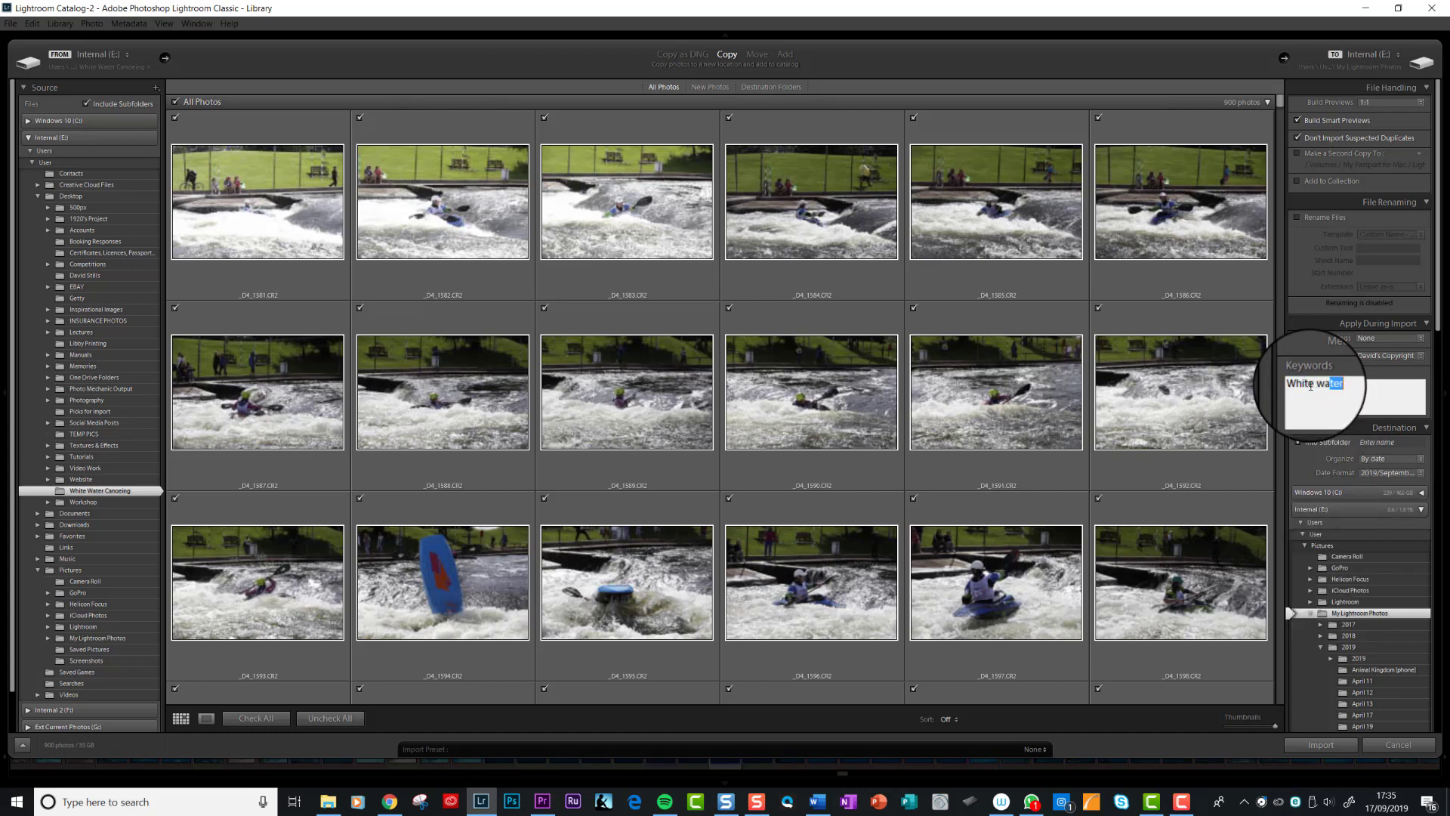
pyautogui.write('cano')
pyautogui.press('Return')
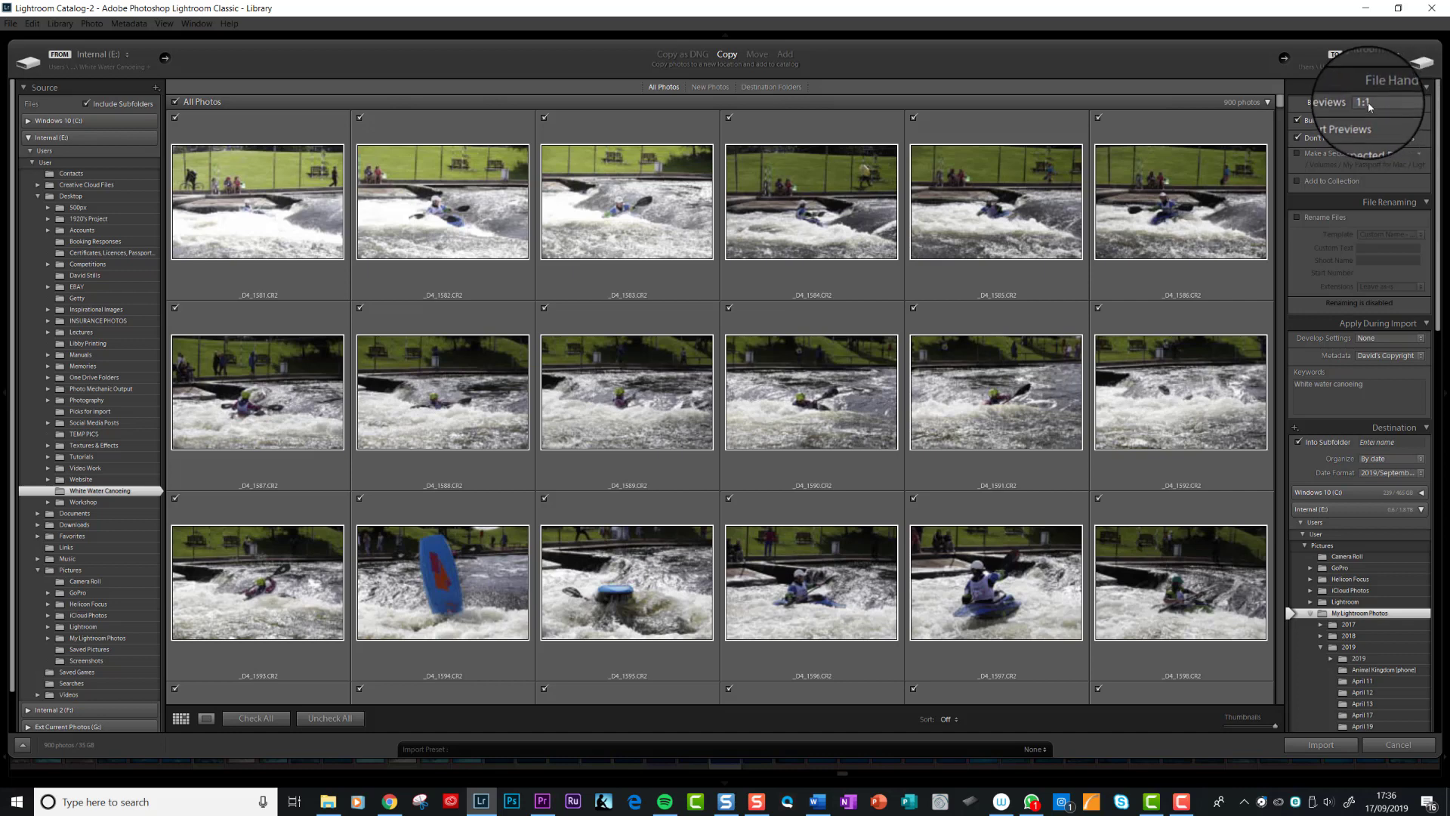
# - Set Build Previews to 1:1, keeping smart previews enabled
pyautogui.click(1420, 104)
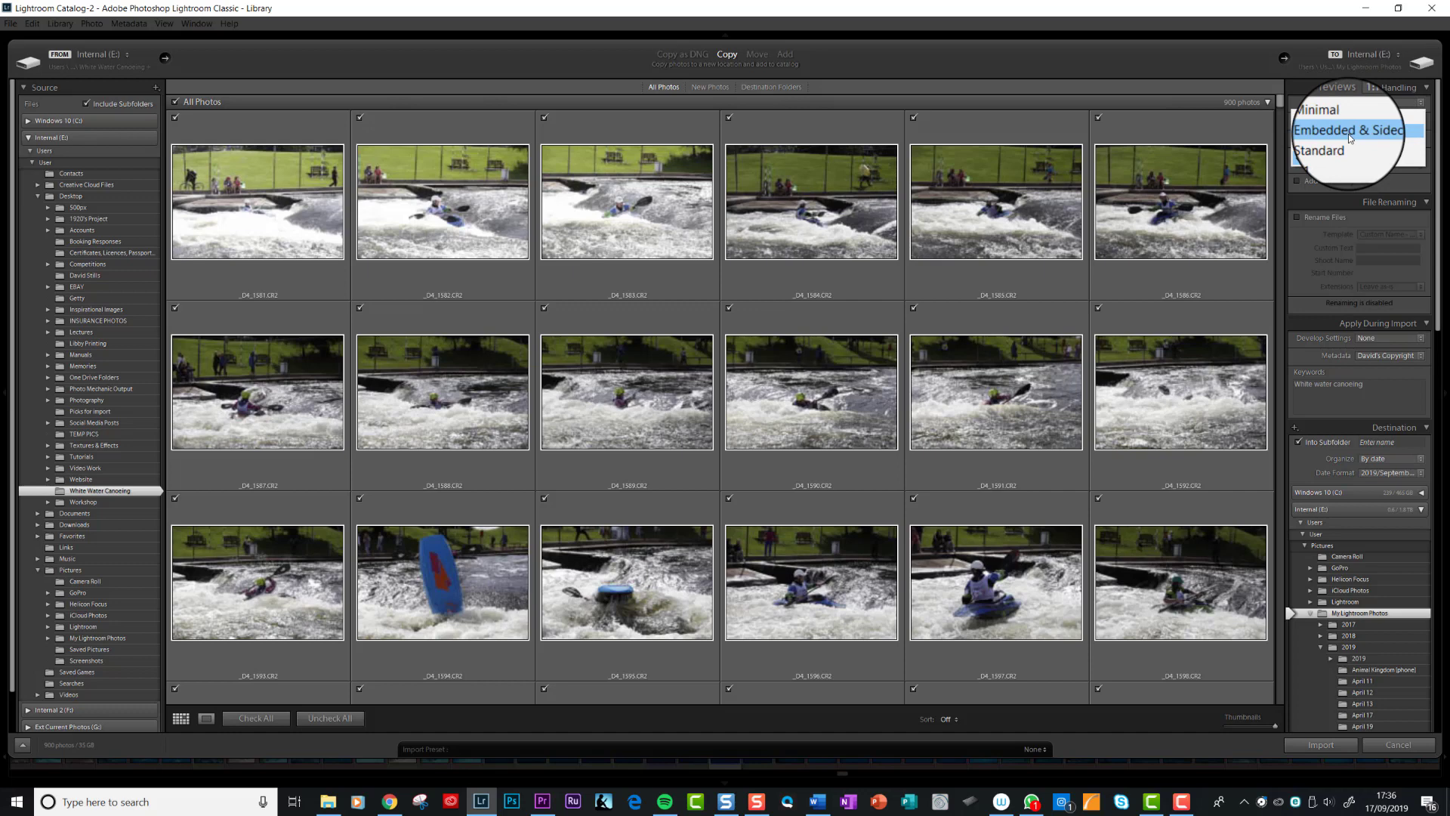
pyautogui.click(1334, 153)
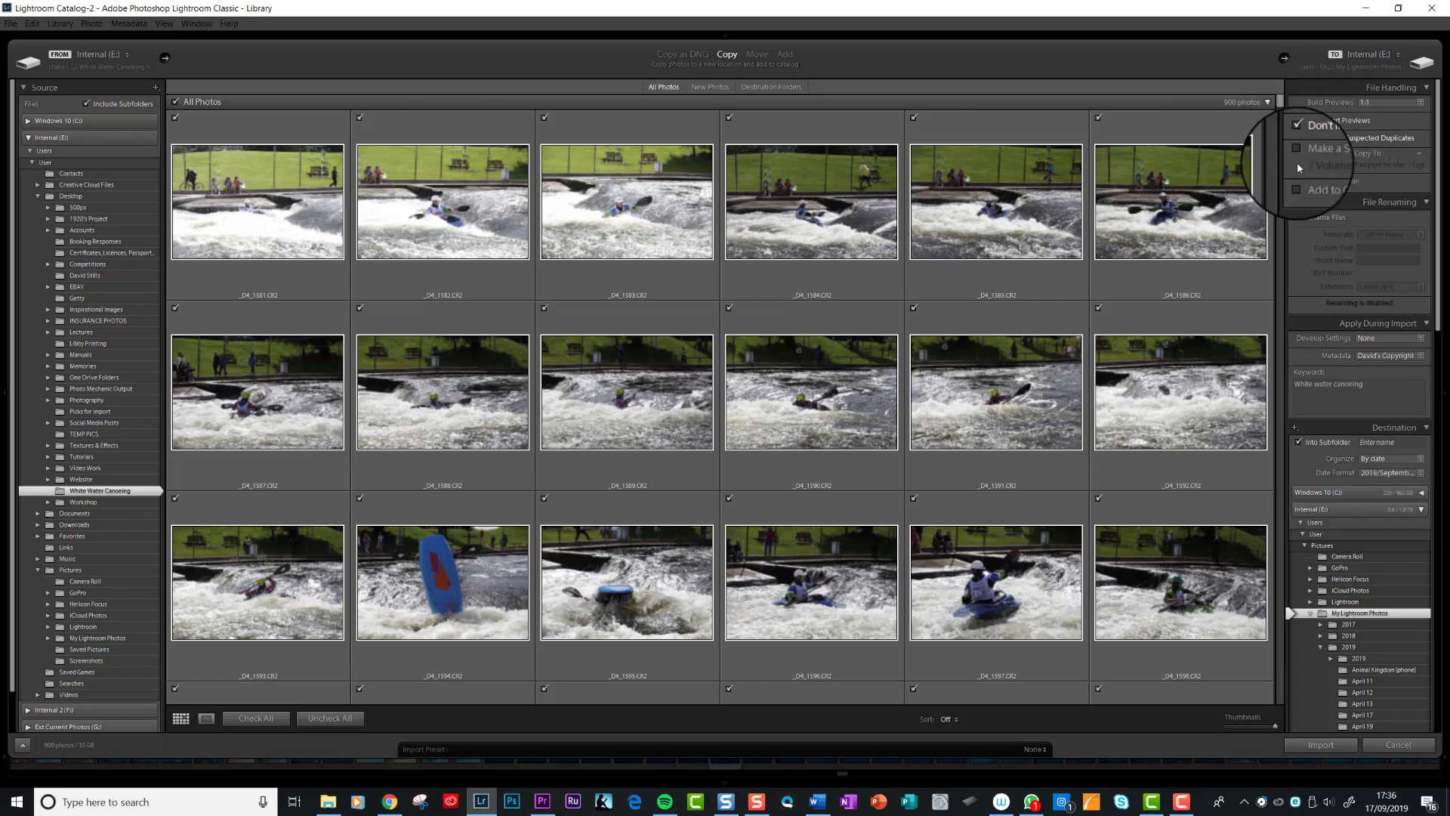
# - Start copying the 900 canoeing photos into the catalog
pyautogui.click(1321, 745)
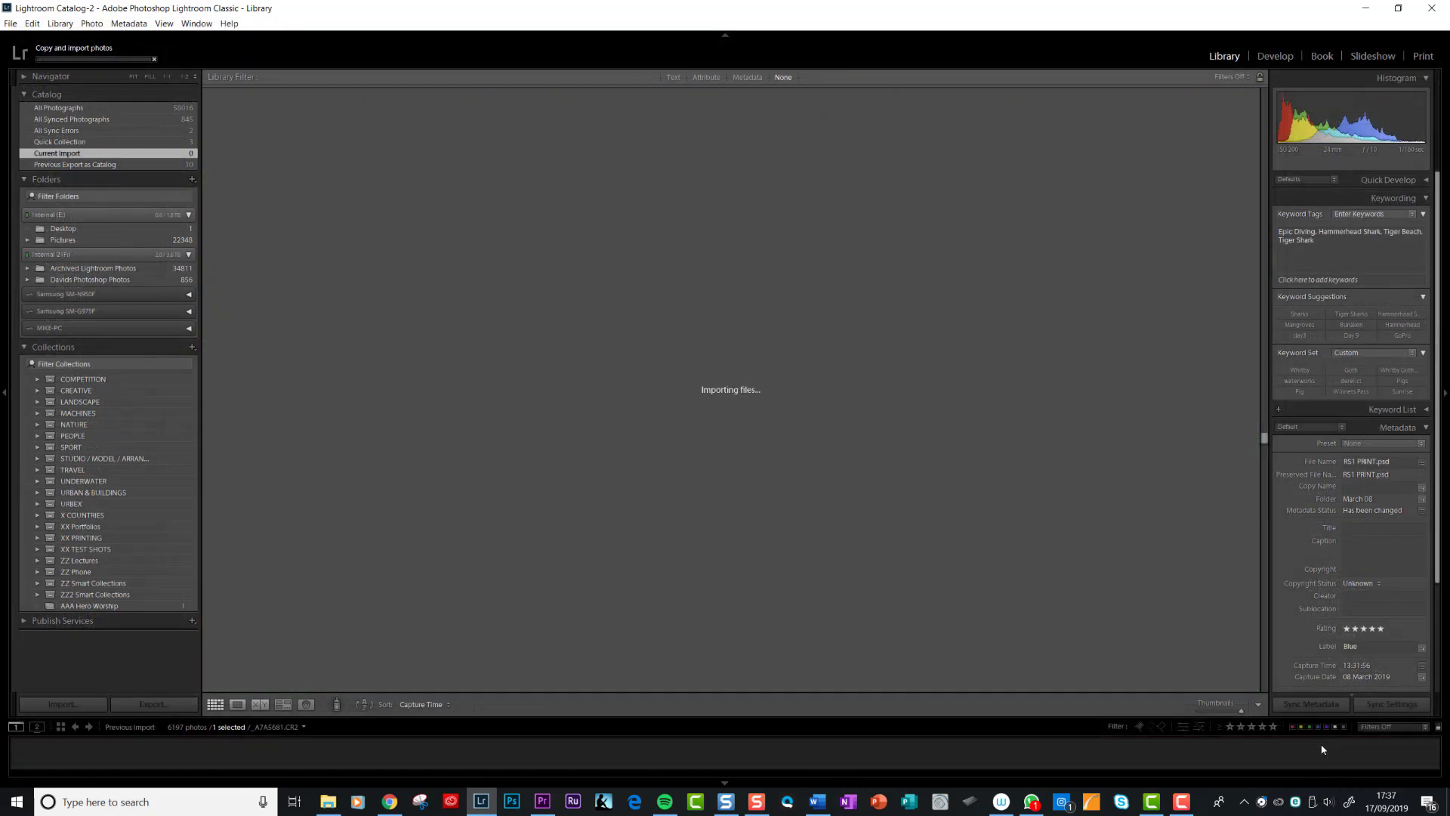